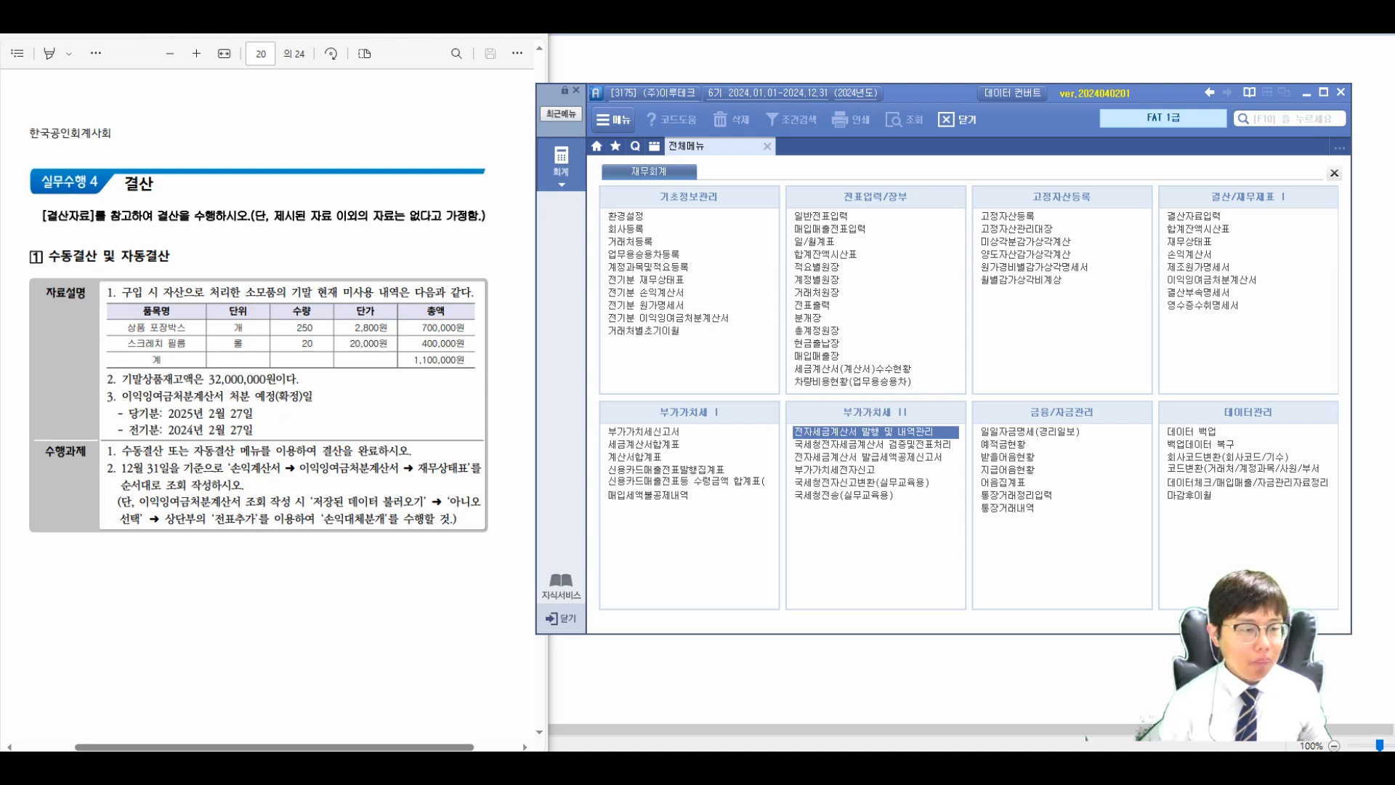
left_click_drag(104, 356, 105, 430)
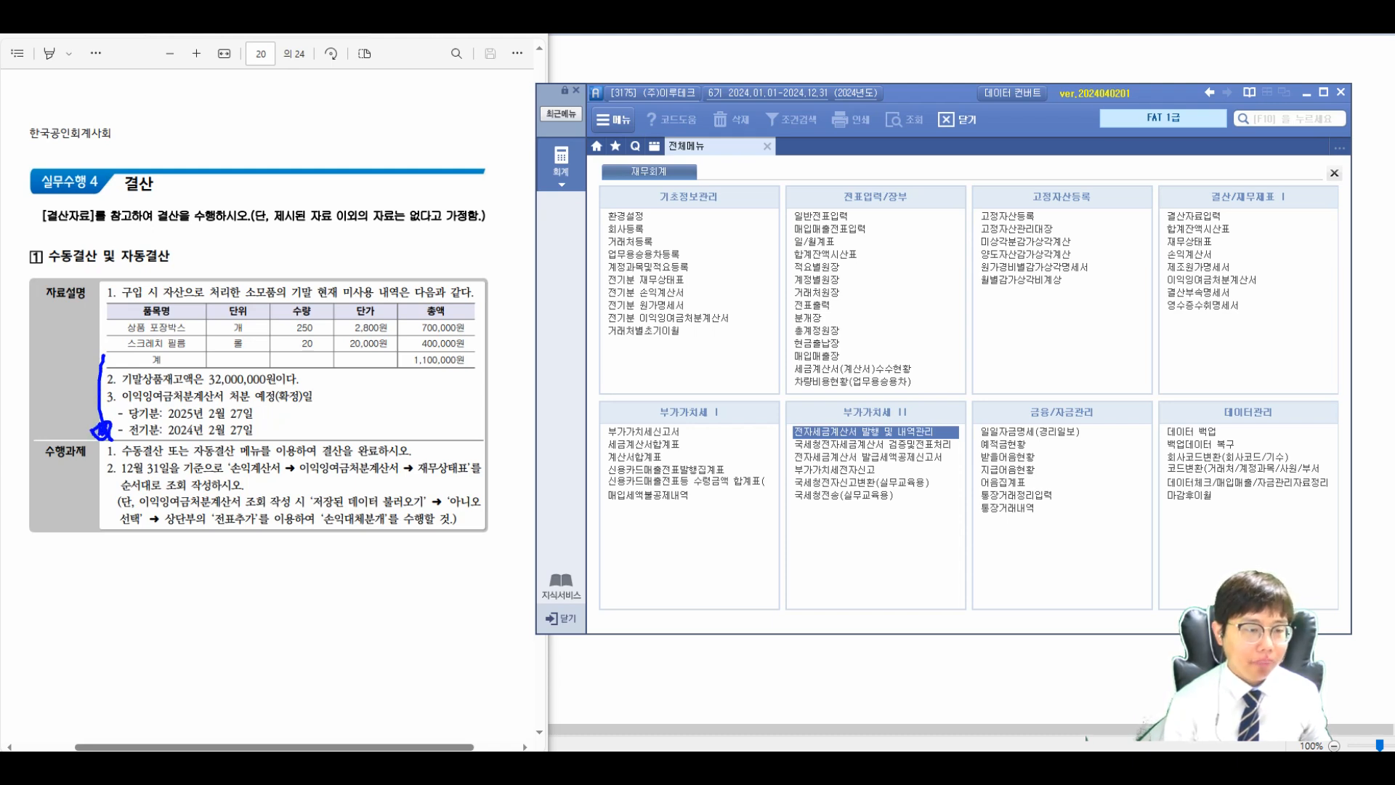
left_click_drag(120, 275, 130, 281)
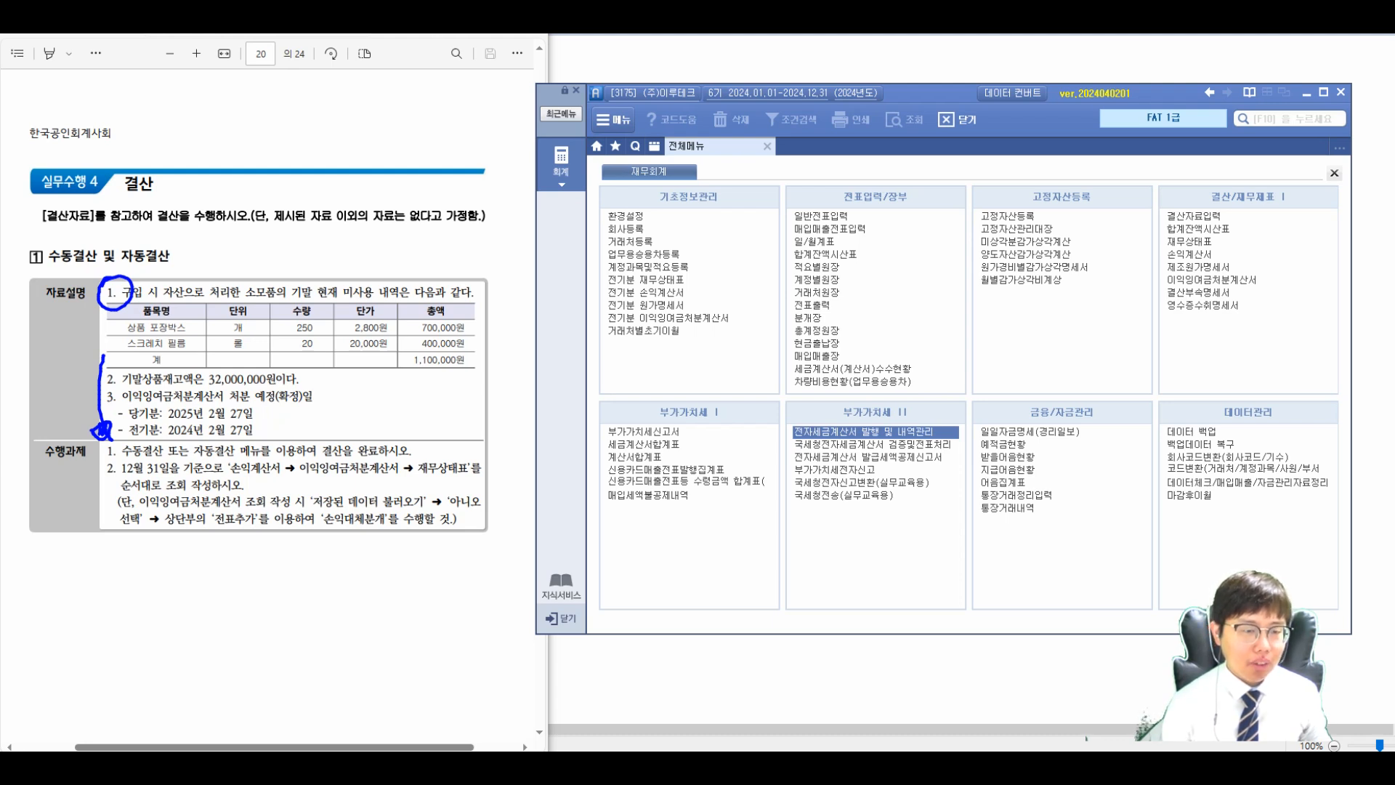
mouse_move(404, 375)
left_mouse_down()
mouse_move(429, 378)
mouse_move(473, 345)
mouse_move(392, 364)
mouse_move(434, 421)
left_mouse_up()
mouse_move(441, 397)
left_mouse_down()
mouse_move(458, 422)
mouse_move(465, 398)
mouse_move(485, 401)
mouse_move(476, 421)
left_mouse_up()
left_click(491, 412)
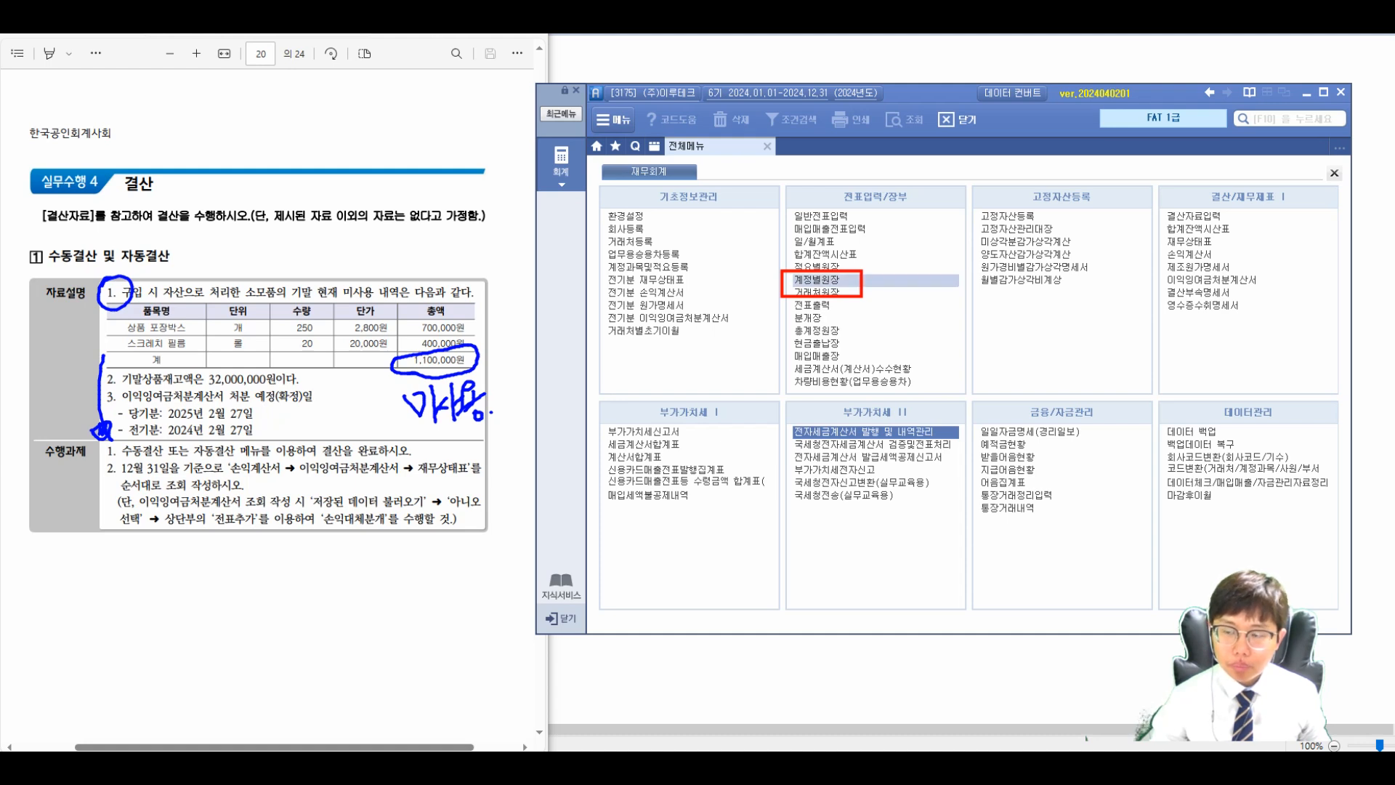
- Open the account ledger (계정별원장) and set its period to 2024-01-01 through 2024-12-31
left_click(817, 279)
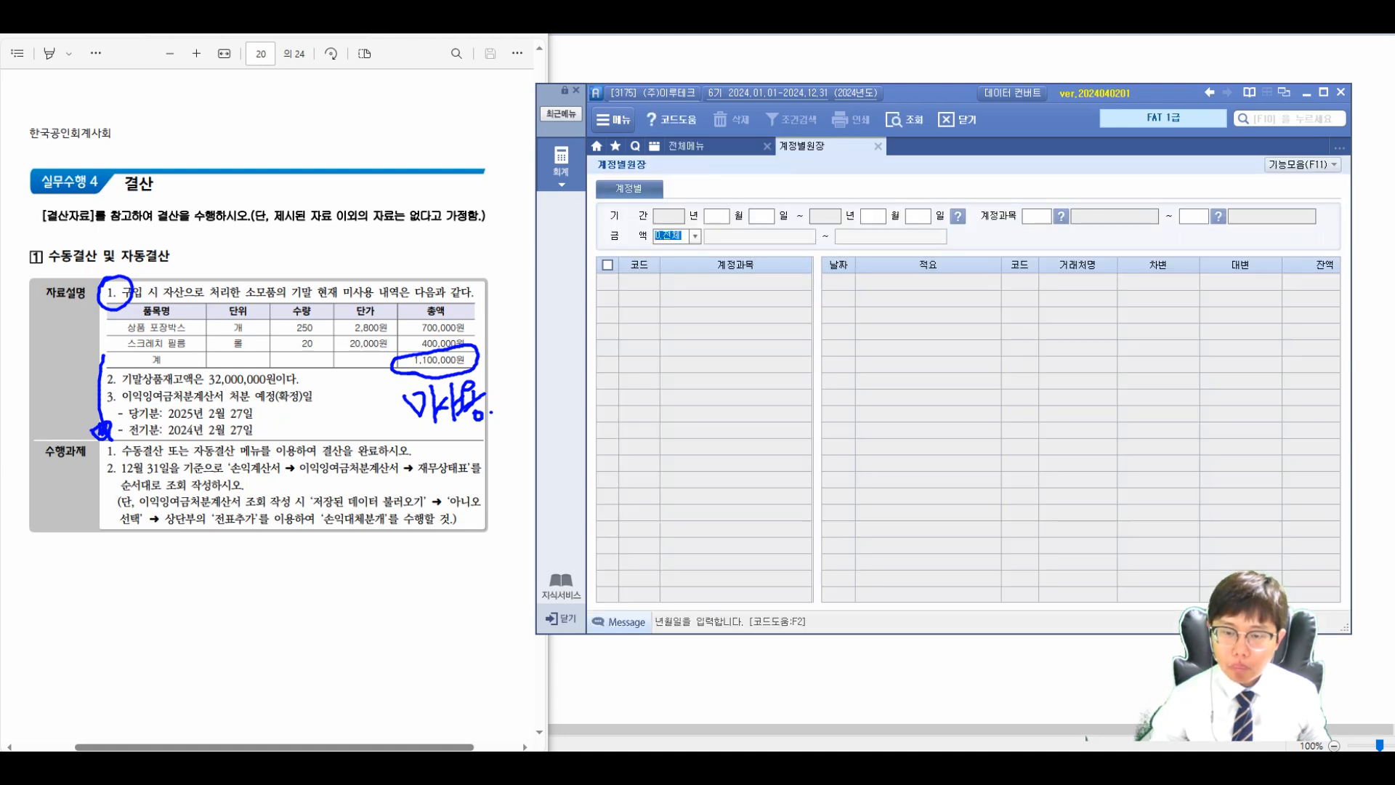
left_click(716, 217)
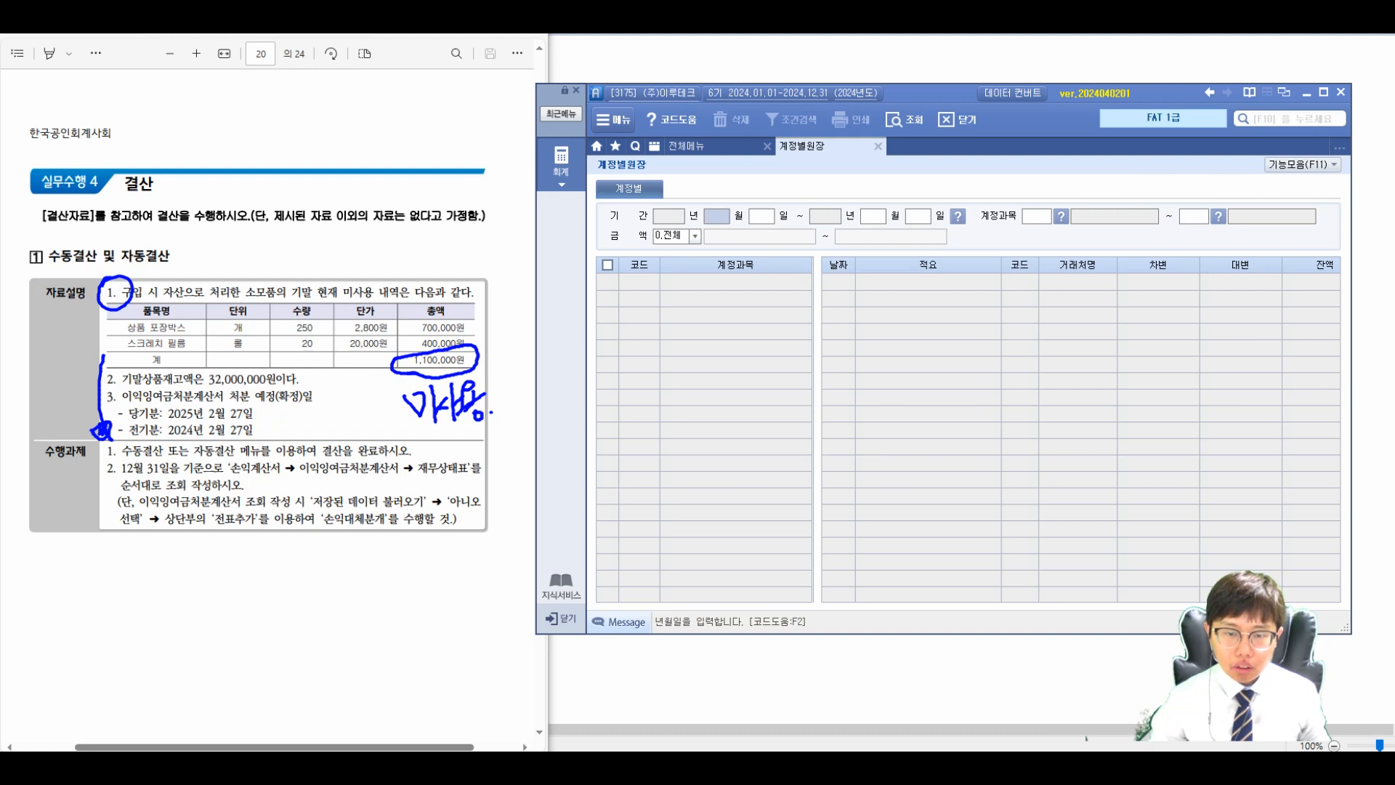
key("Return")
key("Return")
key("Return")
key("Return")
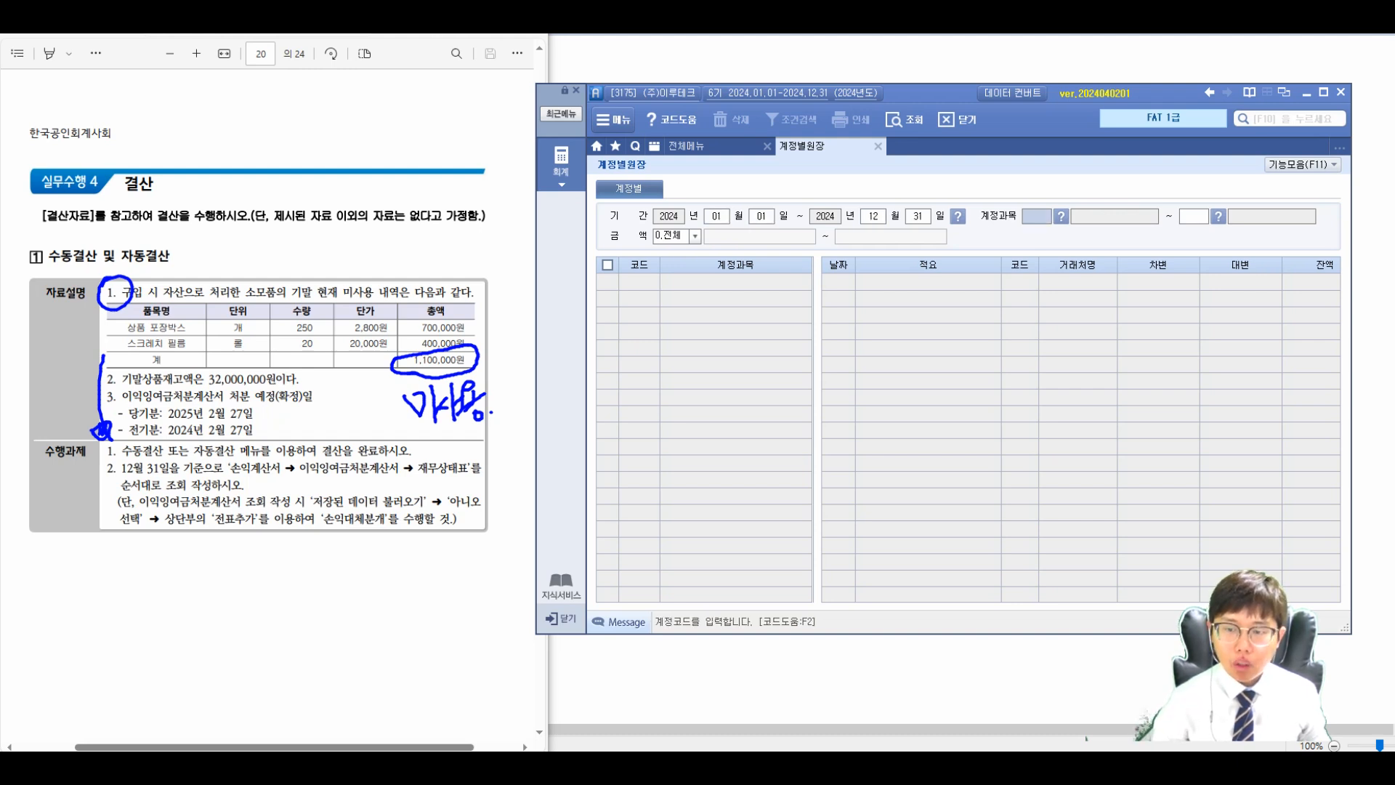
- Query the account ledger for account 172 소모품 only and select its 06-27 entry
type("소모품")
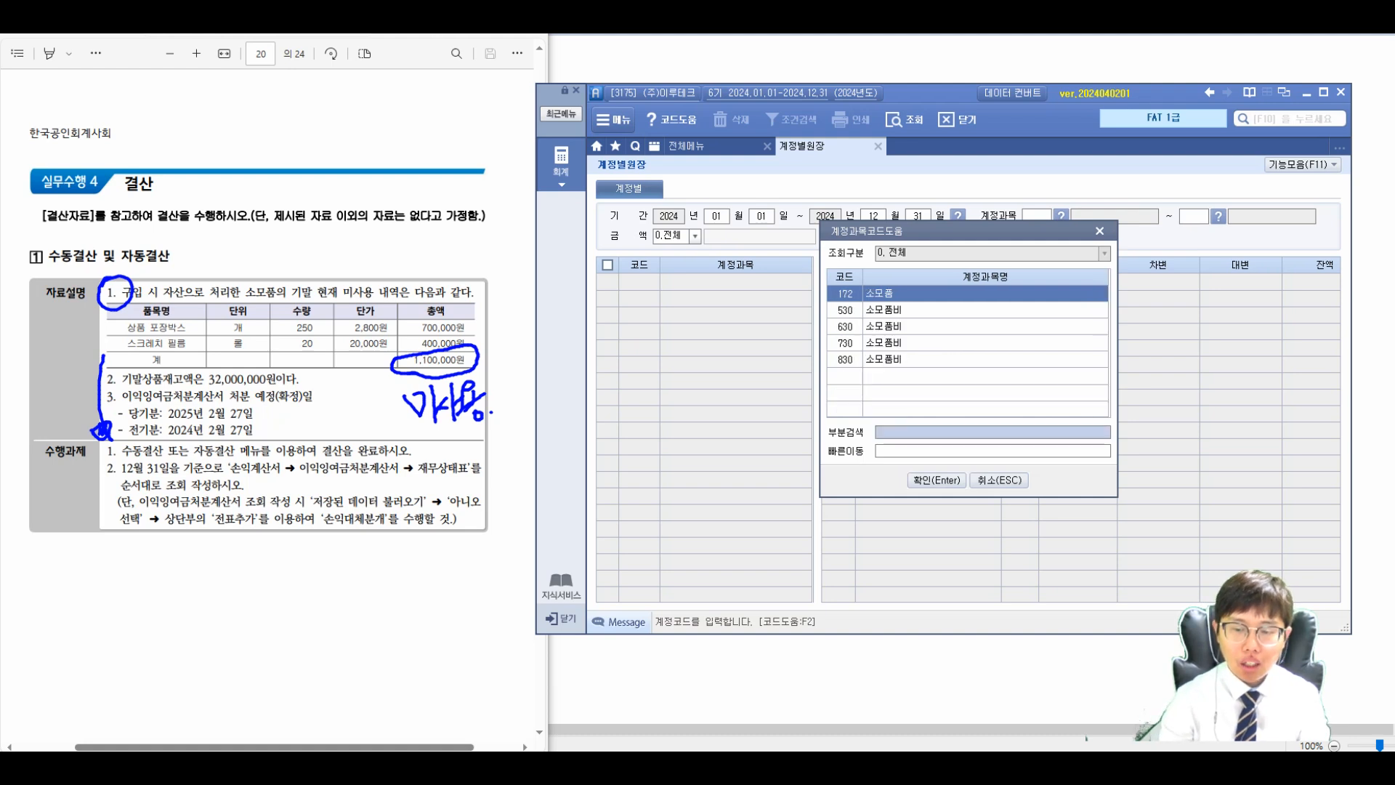
key("Return")
type("172")
key("Return")
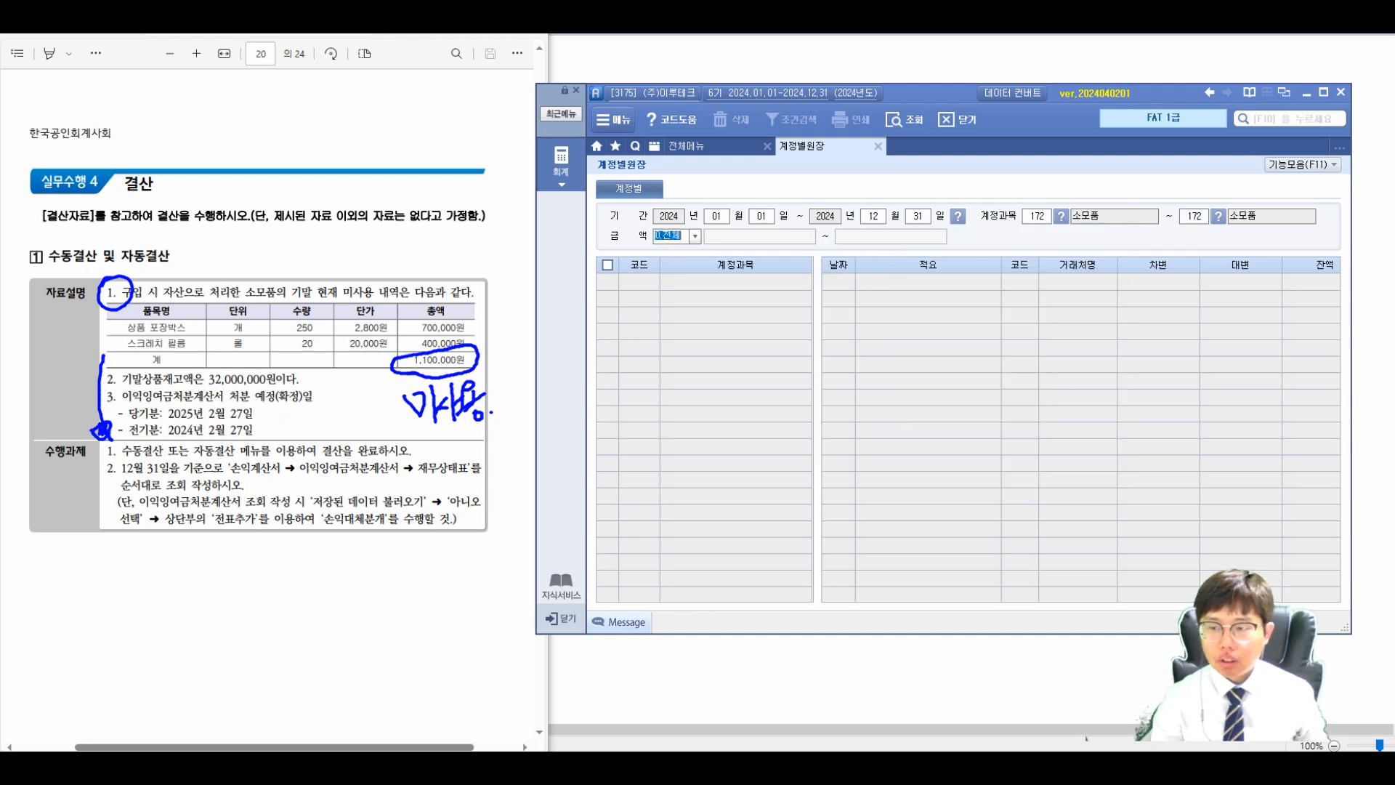
key("Return")
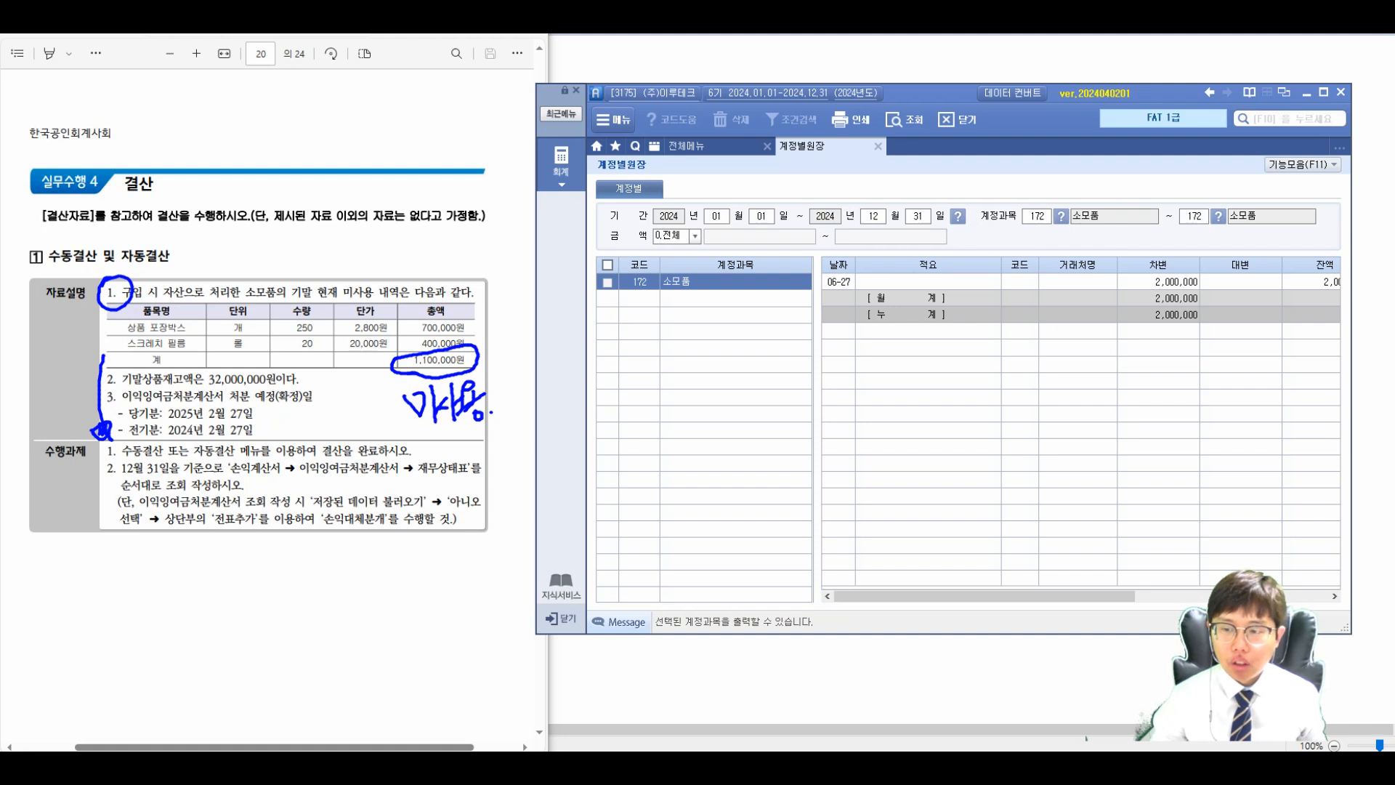
left_click(1158, 282)
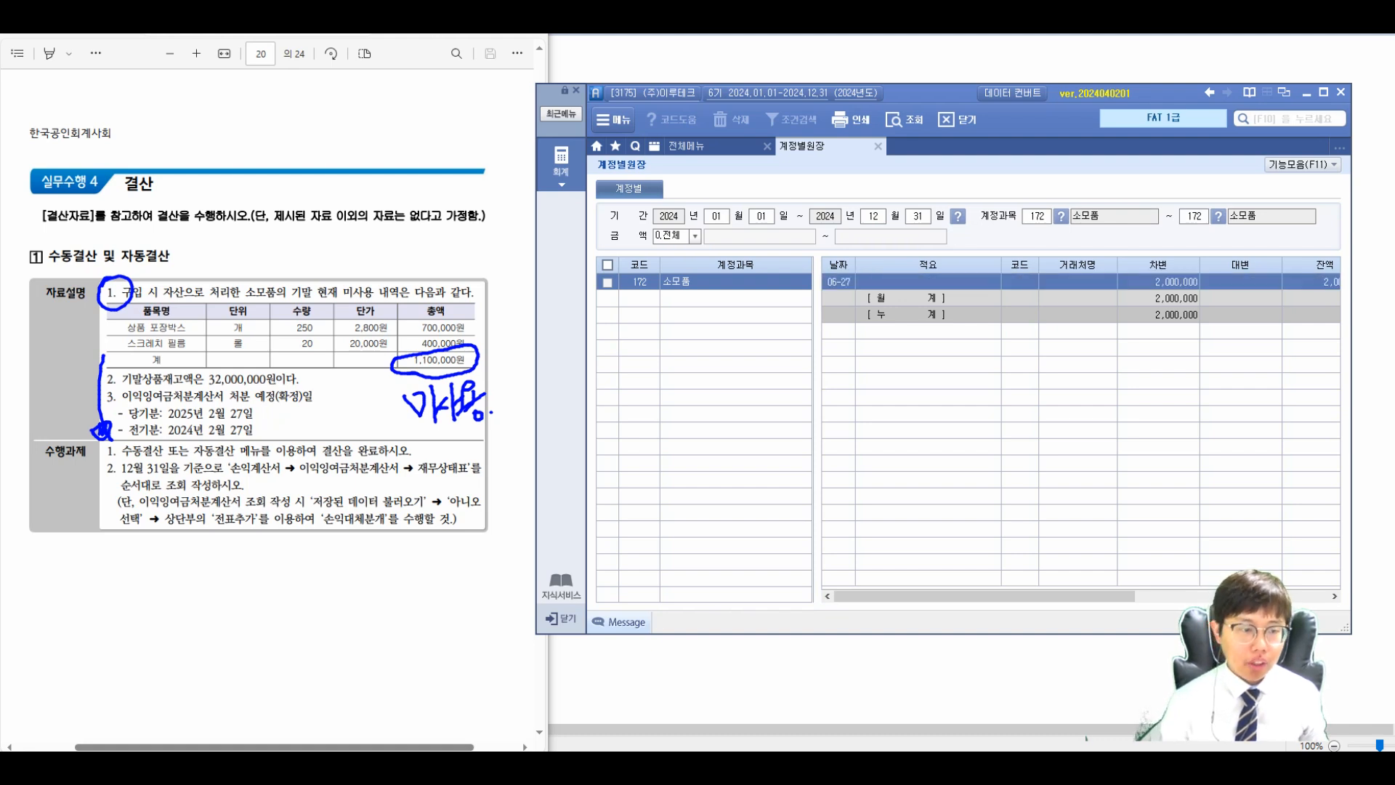
left_click_drag(236, 182, 153, 286)
mouse_move(65, 93)
left_mouse_down()
mouse_move(91, 107)
mouse_move(173, 88)
left_mouse_up()
mouse_move(92, 127)
left_mouse_down()
mouse_move(113, 129)
mouse_move(116, 154)
left_mouse_up()
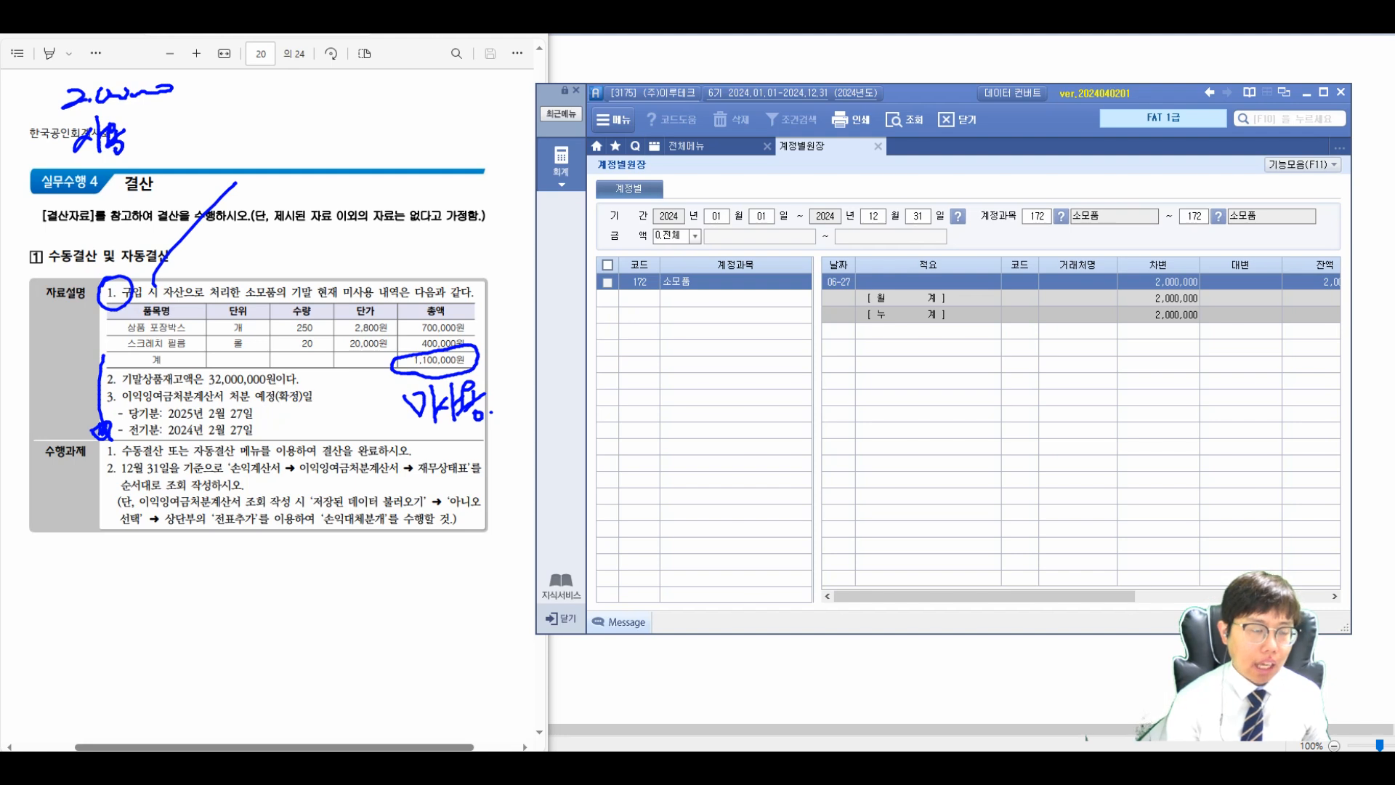
mouse_move(138, 120)
left_mouse_down()
mouse_move(127, 149)
mouse_move(161, 153)
mouse_move(178, 122)
mouse_move(180, 149)
mouse_move(204, 138)
mouse_move(134, 174)
mouse_move(144, 196)
mouse_move(178, 192)
left_mouse_up()
left_click_drag(237, 122, 259, 121)
left_click_drag(251, 113, 256, 131)
mouse_move(285, 58)
left_mouse_down()
mouse_move(286, 91)
mouse_move(305, 81)
left_mouse_up()
mouse_move(315, 60)
left_mouse_down()
mouse_move(293, 108)
mouse_move(308, 104)
mouse_move(271, 152)
left_mouse_up()
left_click_drag(282, 138, 313, 145)
left_click_drag(311, 132, 319, 155)
left_click_drag(331, 125, 341, 147)
left_click_drag(340, 128, 274, 197)
left_click_drag(296, 181, 298, 193)
left_click_drag(303, 182, 353, 171)
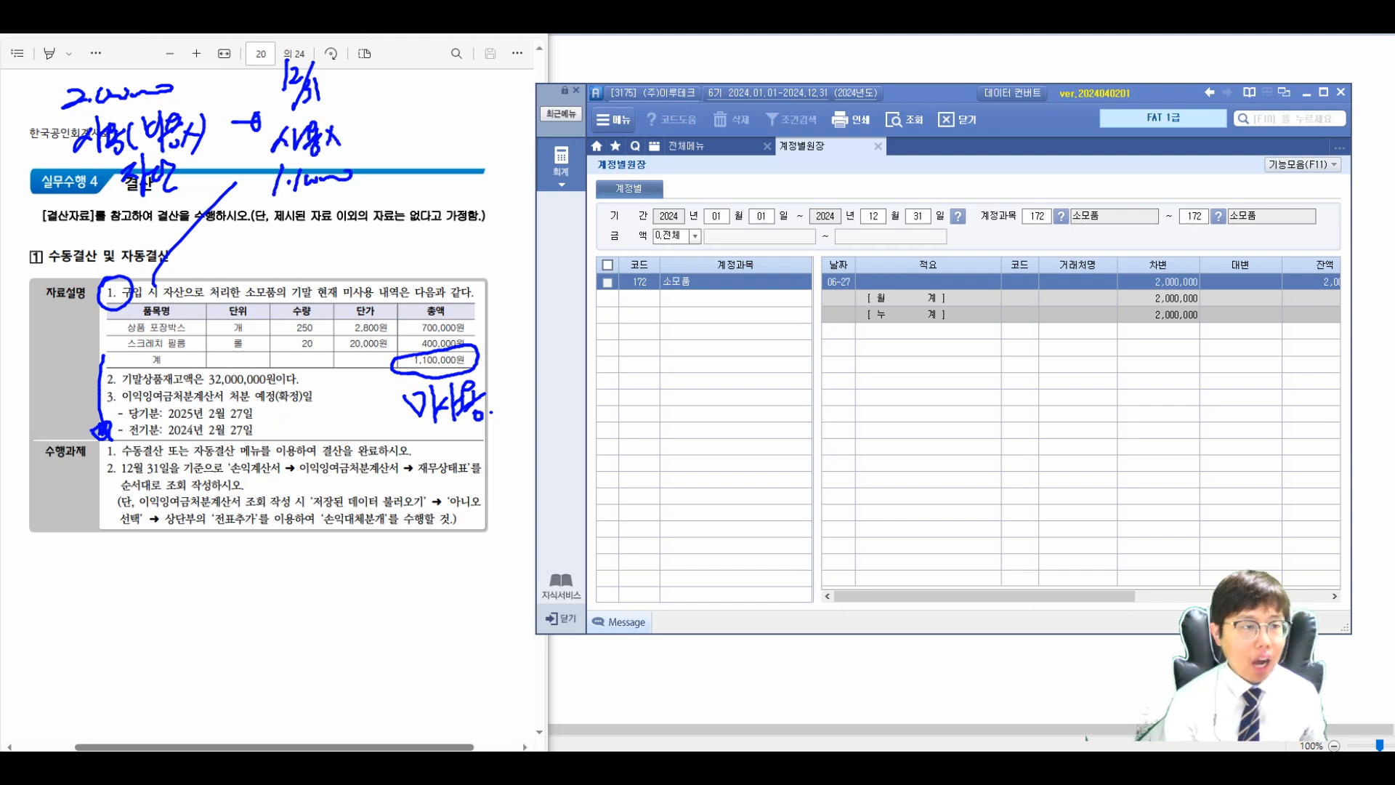
mouse_move(350, 117)
left_mouse_down()
mouse_move(379, 115)
mouse_move(375, 134)
mouse_move(405, 144)
left_mouse_up()
left_click_drag(421, 128, 453, 143)
mouse_move(456, 123)
left_mouse_down()
mouse_move(420, 182)
mouse_move(488, 161)
mouse_move(418, 193)
left_mouse_up()
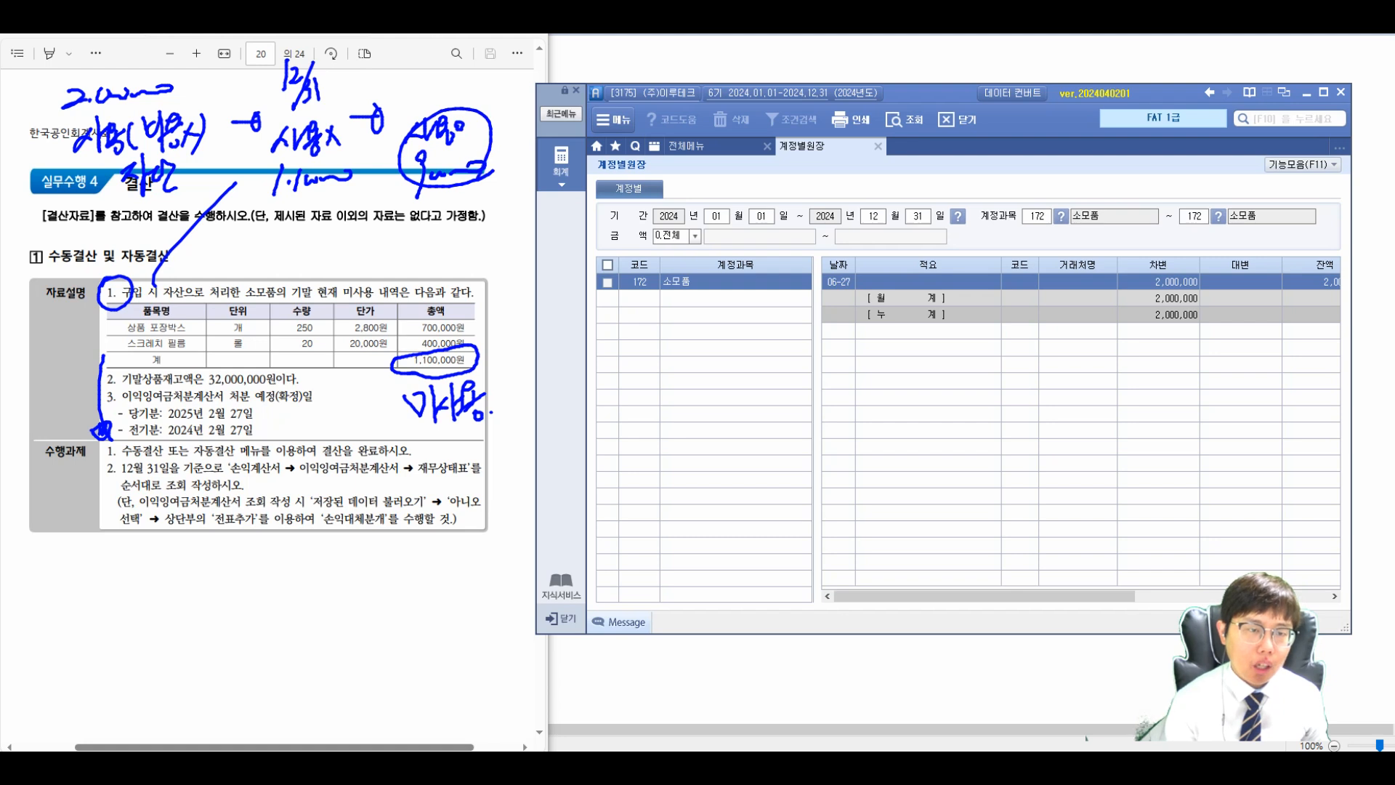
mouse_move(434, 63)
left_mouse_down()
mouse_move(439, 115)
mouse_move(433, 86)
mouse_move(376, 69)
left_mouse_up()
left_click_drag(382, 47, 389, 79)
mouse_move(407, 38)
left_mouse_down()
mouse_move(398, 90)
mouse_move(420, 65)
mouse_move(426, 79)
mouse_move(483, 67)
left_mouse_up()
mouse_move(486, 45)
left_mouse_down()
mouse_move(495, 75)
mouse_move(501, 62)
left_mouse_up()
mouse_move(506, 43)
left_mouse_down()
mouse_move(509, 93)
mouse_move(523, 55)
left_mouse_up()
left_click_drag(354, 46, 365, 68)
left_click_drag(362, 98, 525, 75)
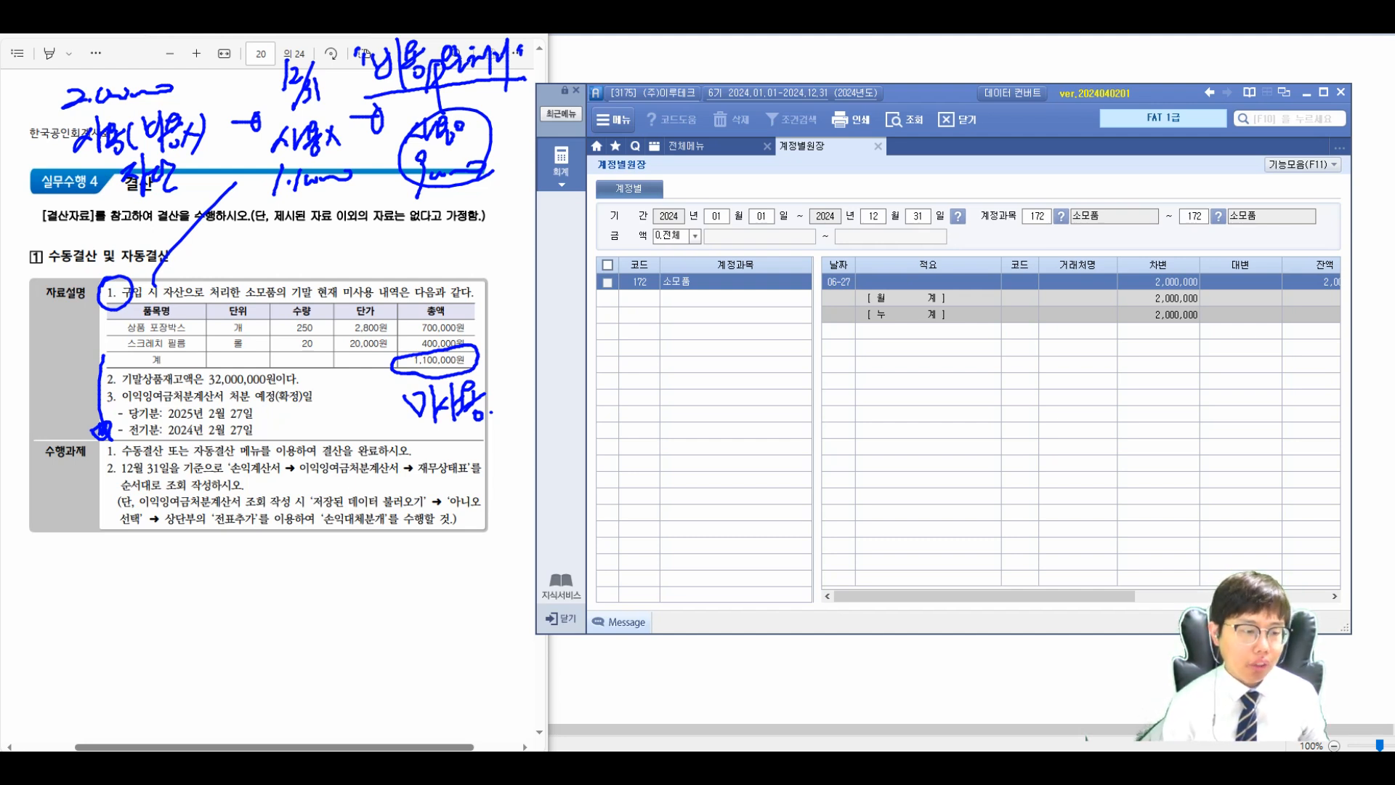
left_click_drag(54, 539, 37, 564)
left_click_drag(51, 549, 58, 576)
mouse_move(67, 534)
left_mouse_down()
mouse_move(81, 547)
mouse_move(73, 560)
left_mouse_up()
mouse_move(60, 561)
left_mouse_down()
mouse_move(89, 558)
mouse_move(81, 579)
left_mouse_up()
left_click_drag(98, 544, 109, 571)
left_click_drag(109, 550, 61, 597)
mouse_move(45, 594)
left_mouse_down()
mouse_move(31, 615)
mouse_move(57, 618)
left_mouse_up()
mouse_move(35, 606)
left_mouse_down()
mouse_move(64, 602)
mouse_move(65, 623)
left_mouse_up()
mouse_move(59, 599)
left_mouse_down()
mouse_move(69, 615)
mouse_move(82, 597)
left_mouse_up()
left_click_drag(71, 601, 79, 610)
left_click_drag(46, 622, 87, 617)
left_click_drag(93, 602, 103, 619)
left_click_drag(111, 582, 125, 614)
mouse_move(124, 590)
left_mouse_down()
mouse_move(145, 617)
mouse_move(161, 588)
mouse_move(168, 616)
mouse_move(192, 612)
left_mouse_up()
left_click_drag(199, 583, 211, 628)
left_click_drag(207, 588, 221, 619)
left_click_drag(217, 610, 228, 622)
left_click_drag(249, 574, 280, 574)
mouse_move(271, 562)
left_mouse_down()
mouse_move(274, 586)
mouse_move(333, 580)
left_mouse_up()
mouse_move(336, 548)
left_mouse_down()
mouse_move(340, 588)
mouse_move(422, 592)
mouse_move(448, 569)
mouse_move(474, 595)
left_mouse_up()
mouse_move(475, 563)
left_mouse_down()
mouse_move(489, 555)
mouse_move(493, 592)
mouse_move(532, 586)
left_mouse_up()
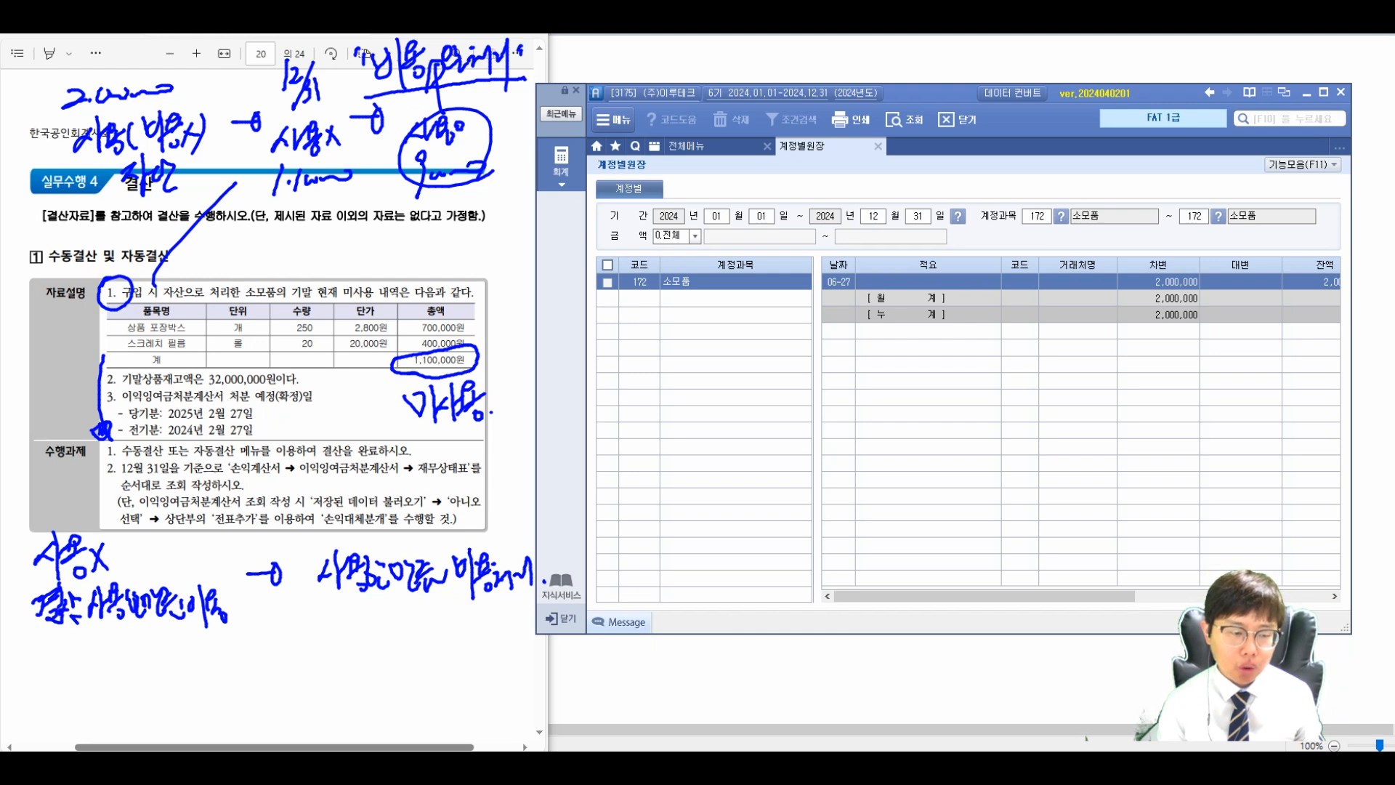
mouse_move(43, 646)
left_mouse_down()
mouse_move(65, 674)
mouse_move(89, 665)
mouse_move(99, 677)
mouse_move(271, 655)
left_mouse_up()
mouse_move(263, 642)
left_mouse_down()
mouse_move(275, 668)
mouse_move(299, 664)
left_mouse_up()
left_click_drag(306, 637, 321, 682)
left_click_drag(322, 651, 335, 672)
left_click_drag(342, 643, 343, 664)
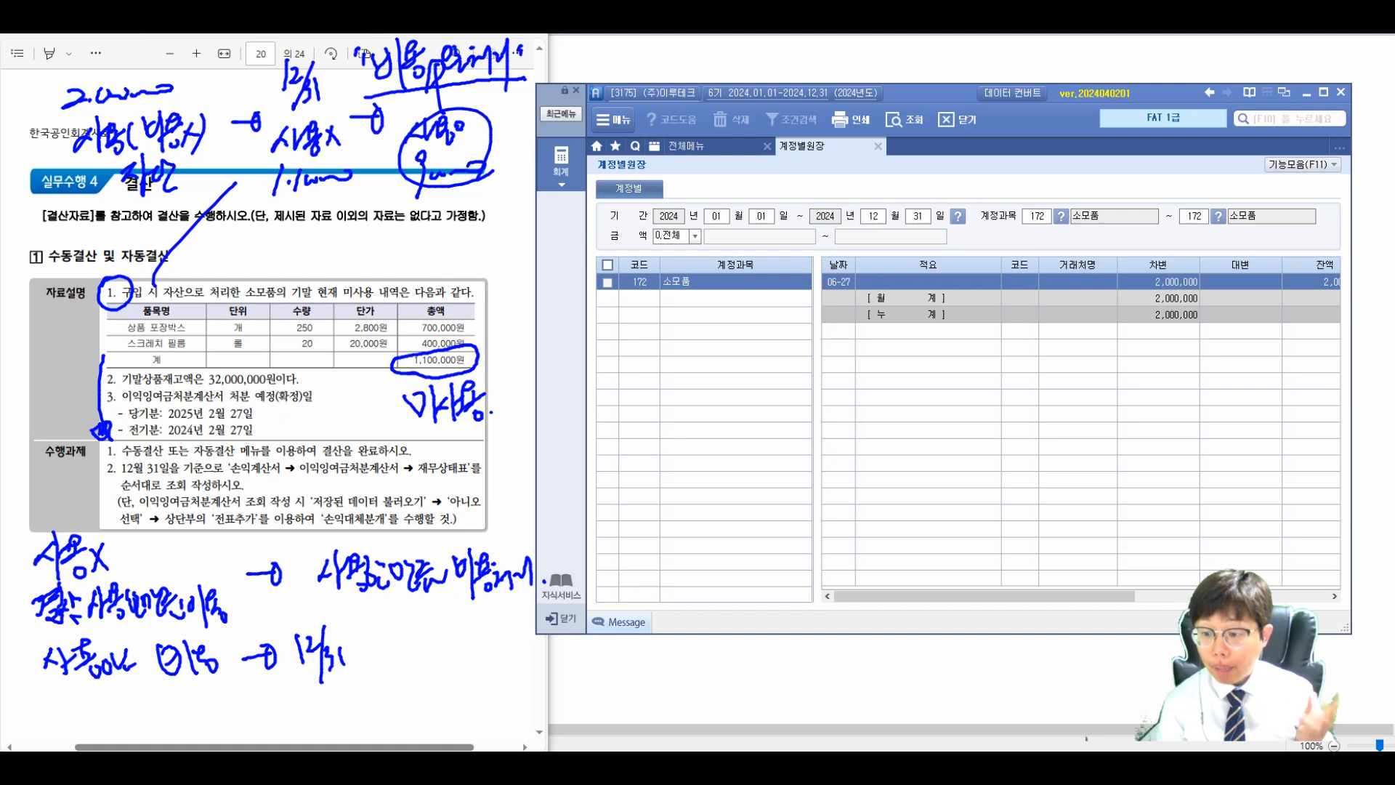
mouse_move(363, 635)
left_mouse_down()
mouse_move(417, 672)
mouse_move(481, 668)
left_mouse_up()
left_click_drag(485, 639, 501, 661)
mouse_move(496, 654)
left_mouse_down()
mouse_move(510, 671)
mouse_move(534, 667)
left_mouse_up()
left_click_drag(533, 639, 518, 668)
left_click_drag(538, 662, 538, 663)
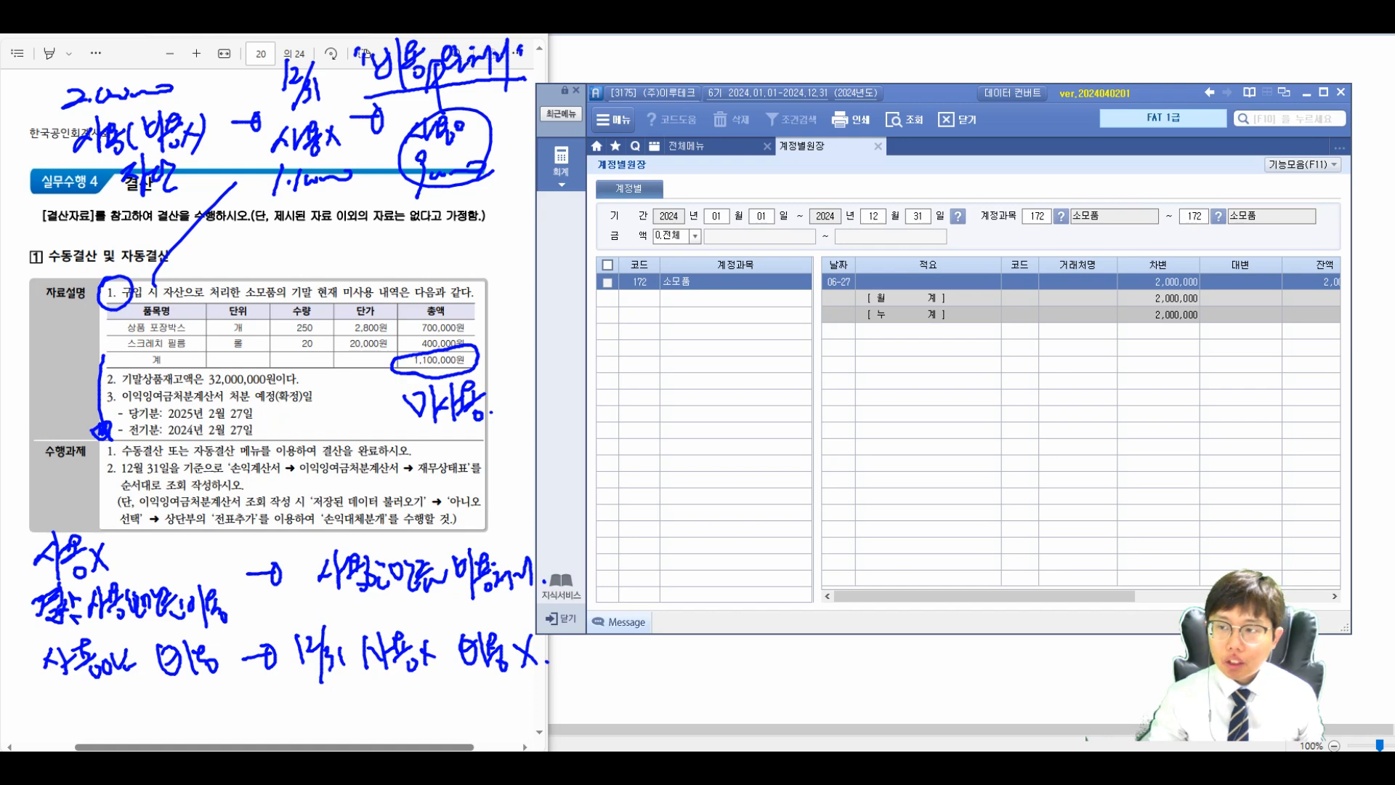
- Open general voucher entry (일반전표입력) for December 31, 2024
left_click(686, 146)
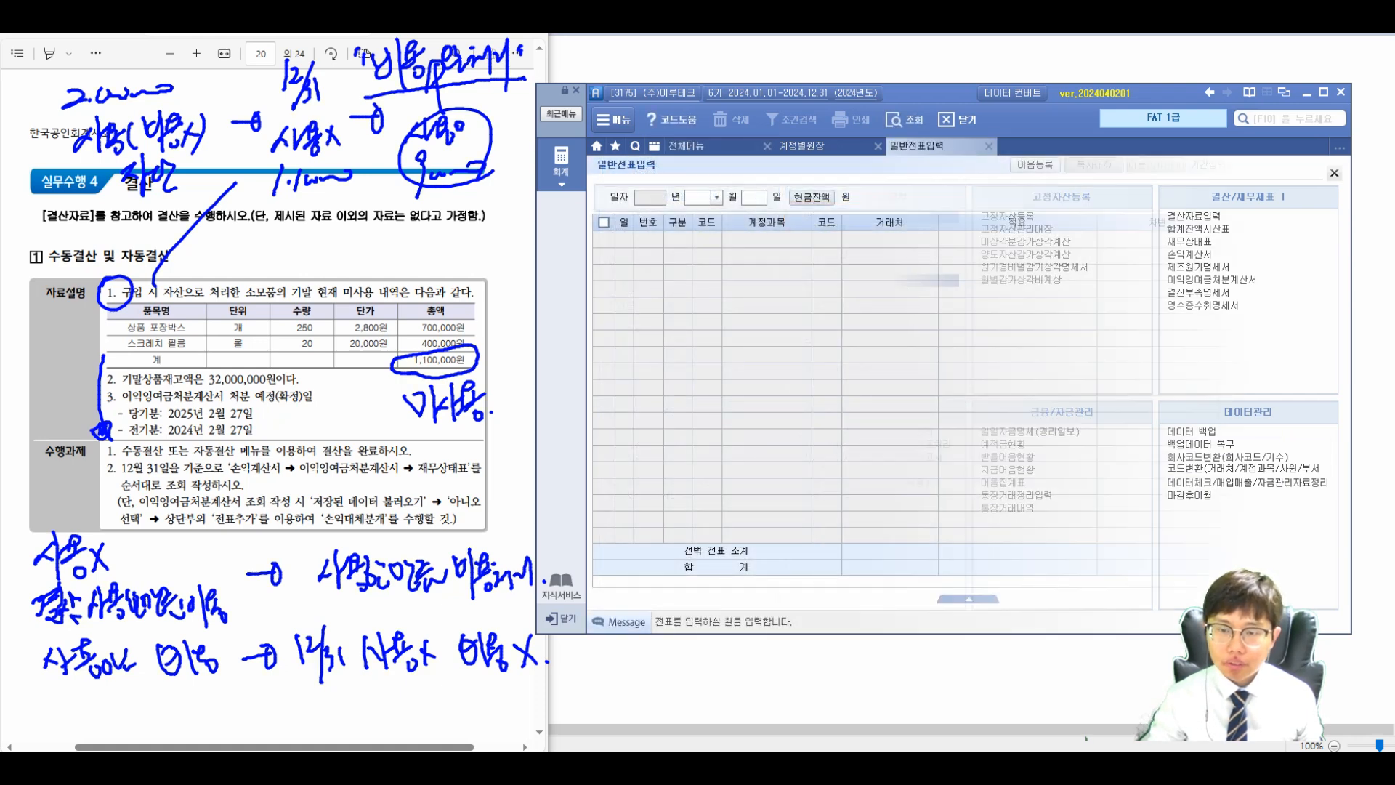
key("Return")
type("31")
key("Return")
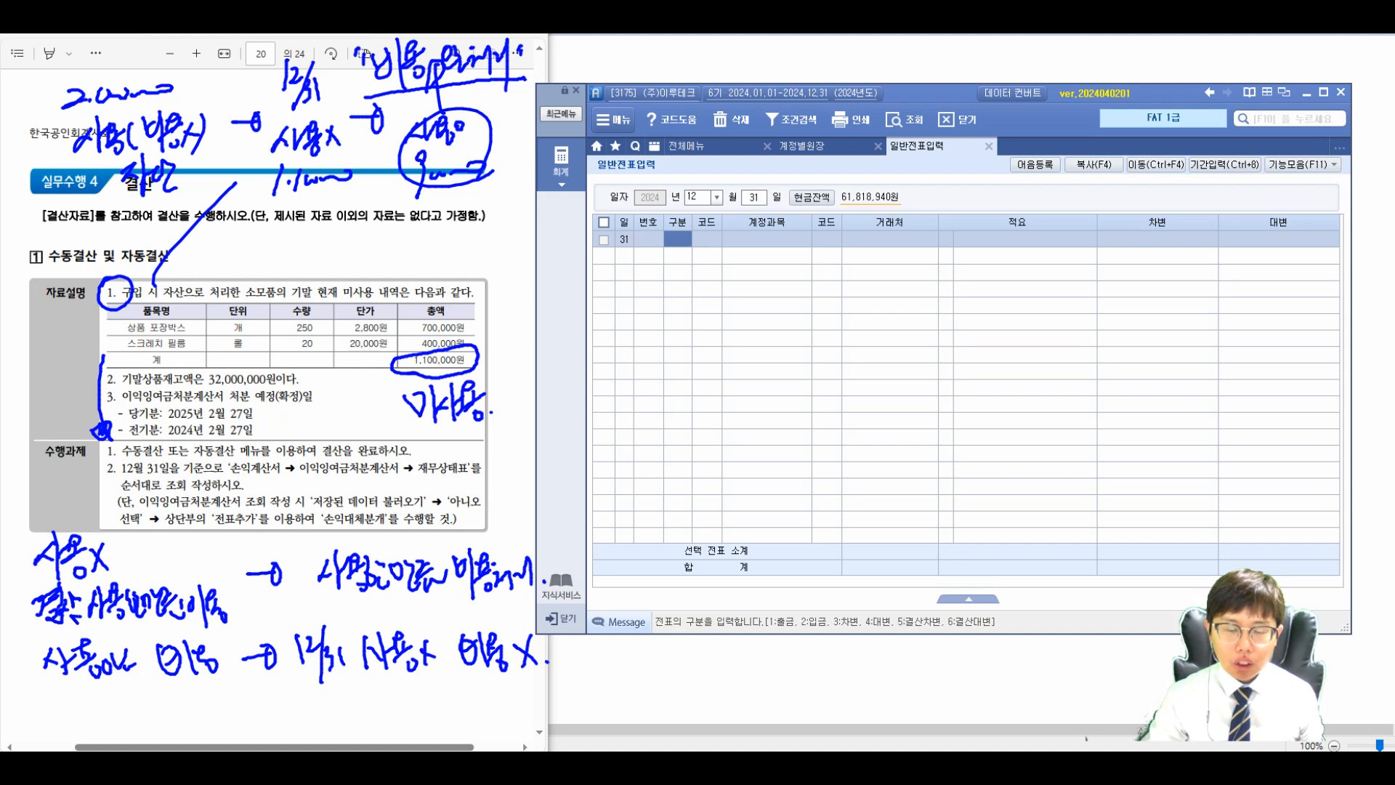
- Start a debit (차변) line with account 830 소모품비, leaving the customer blank
type("3")
key("Return")
type("830")
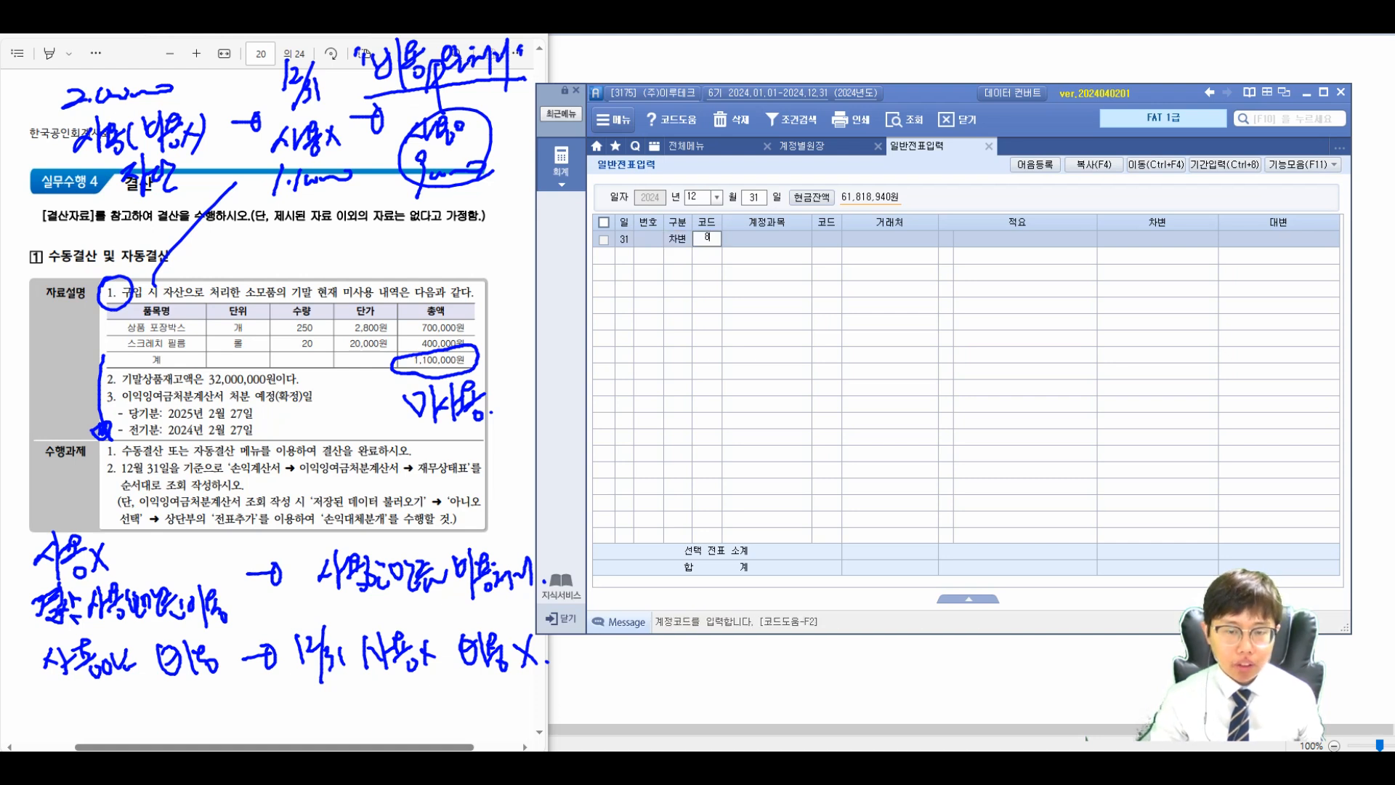
key("Return")
key("Return")
key("Return")
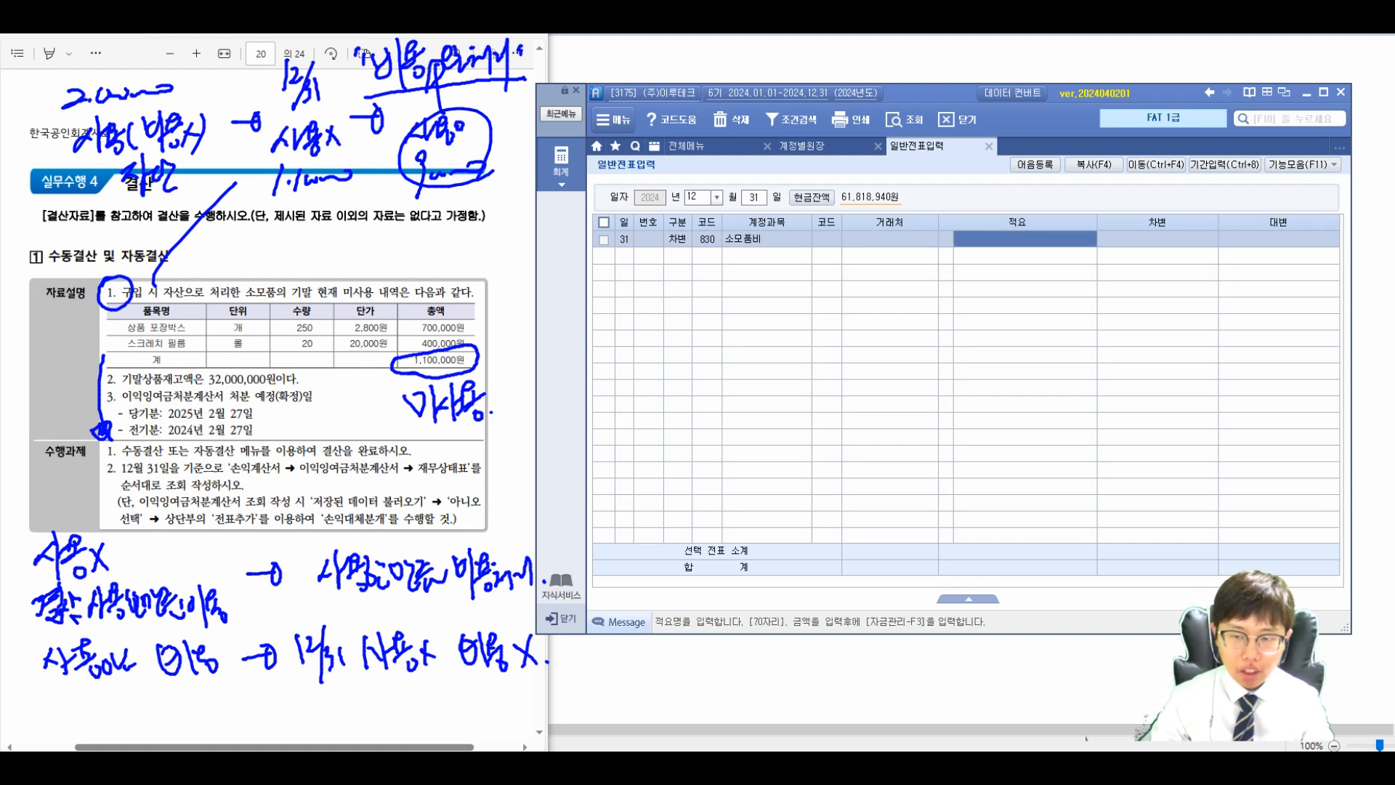
- Give the 소모품비 debit line the description "4-1(구입 비용X -> 12/31 사용 비용처리)" and an amount of 900,000
type("4-1")
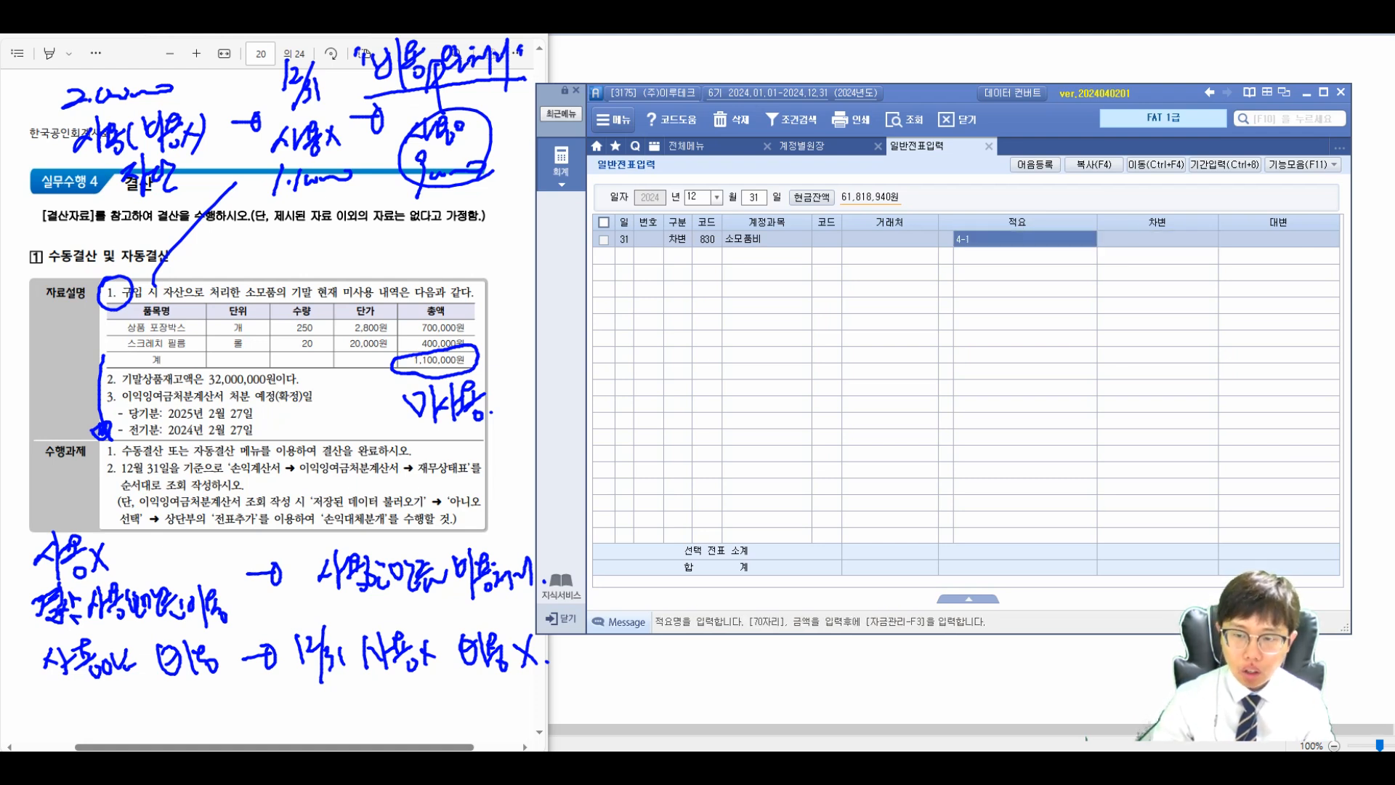
type("(시")
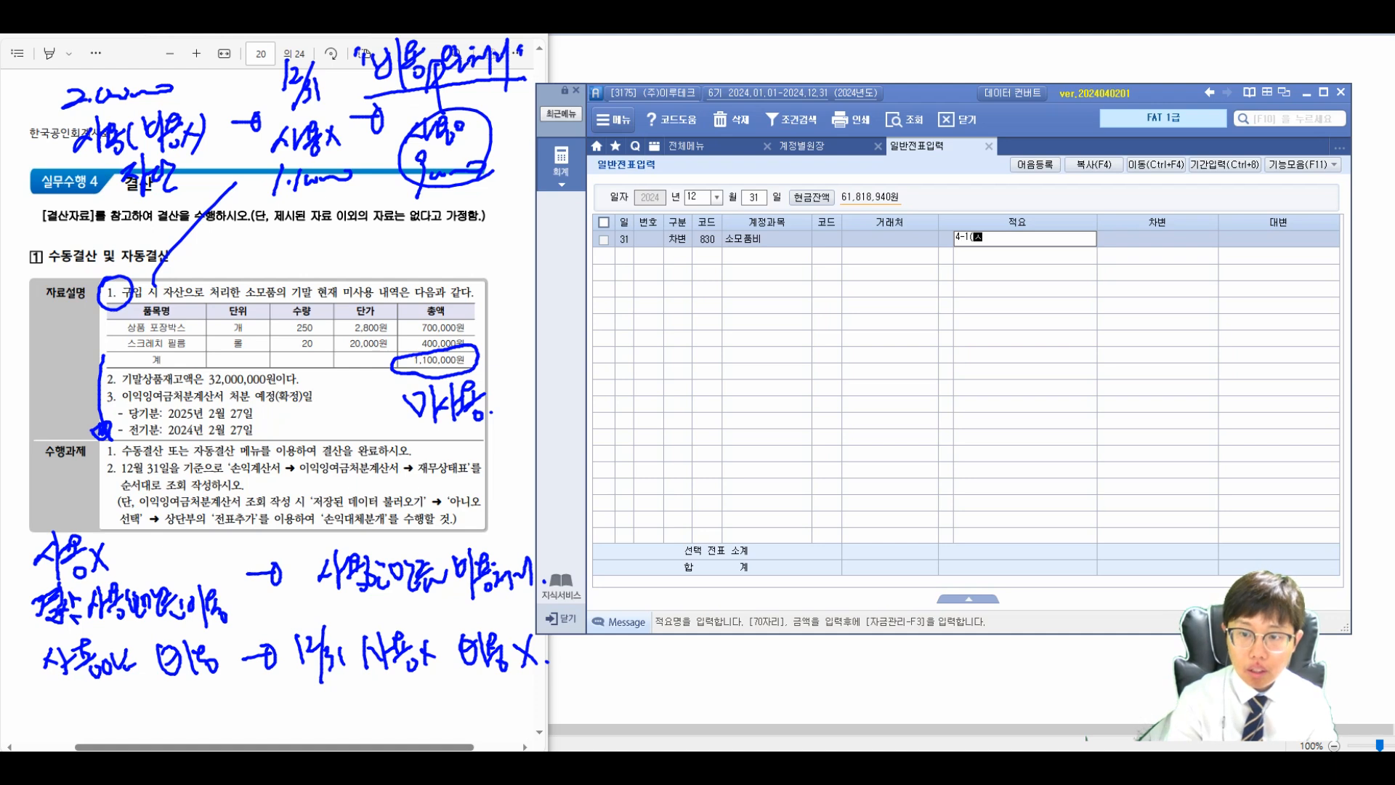
key("BackSpace")
type("비")
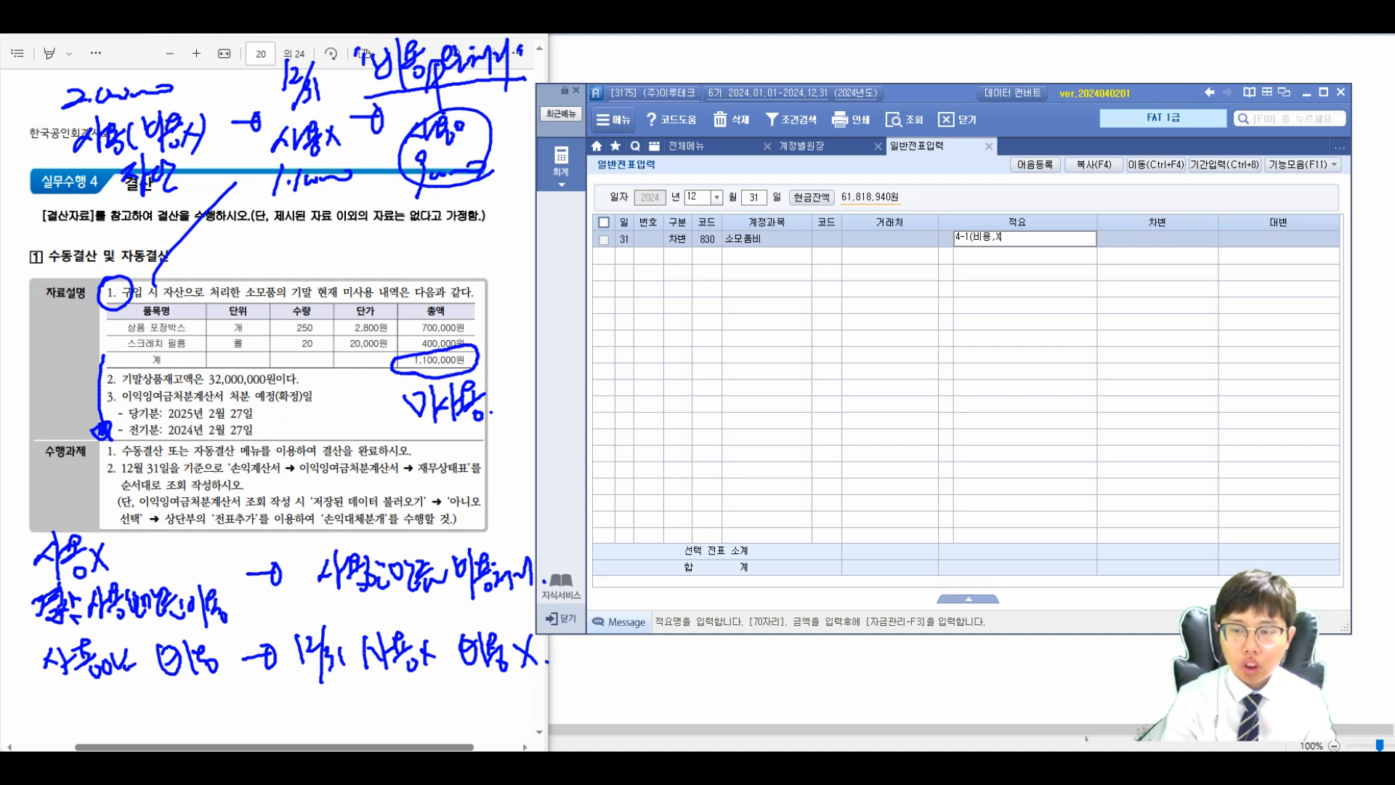
key("BackSpace")
type("구입 비용처-> 12/31")
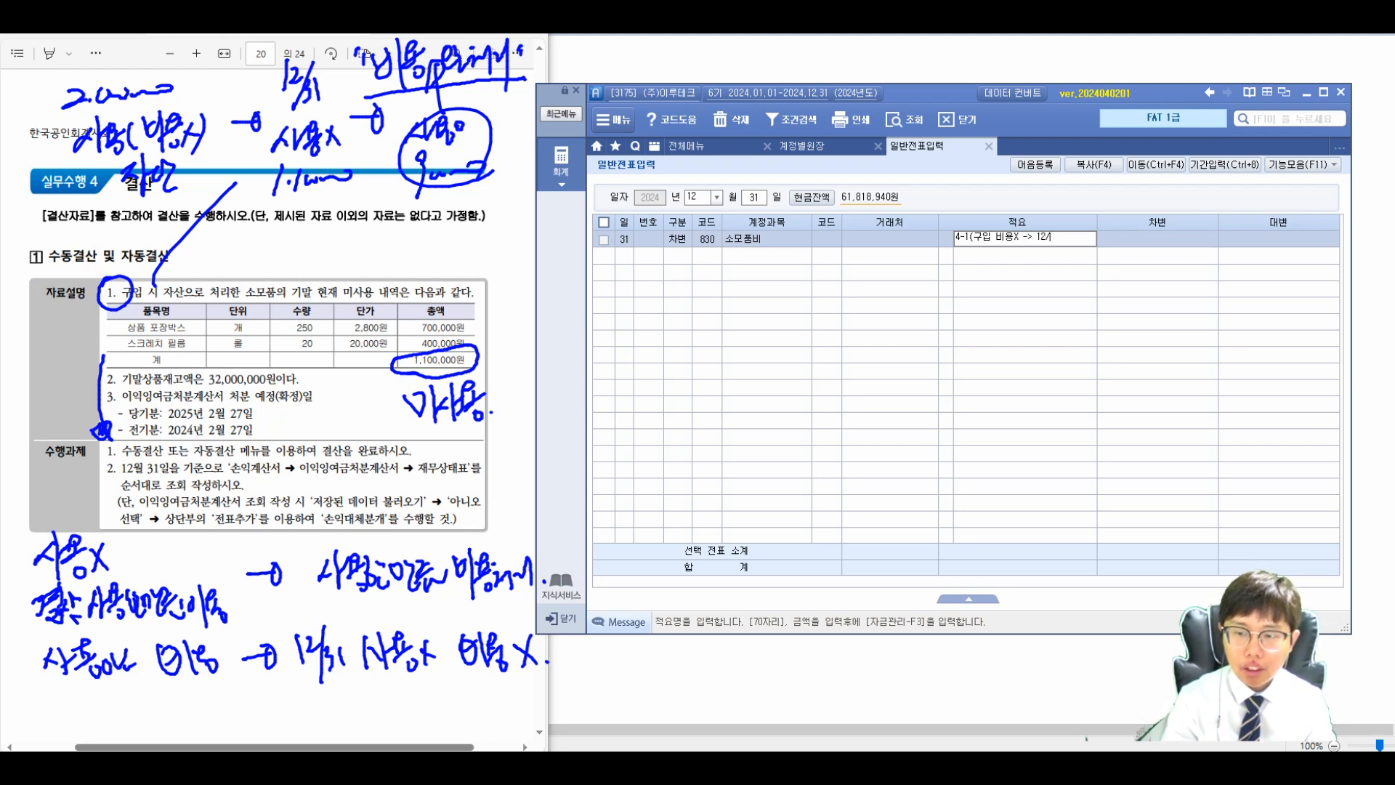
type("용 비용처리)")
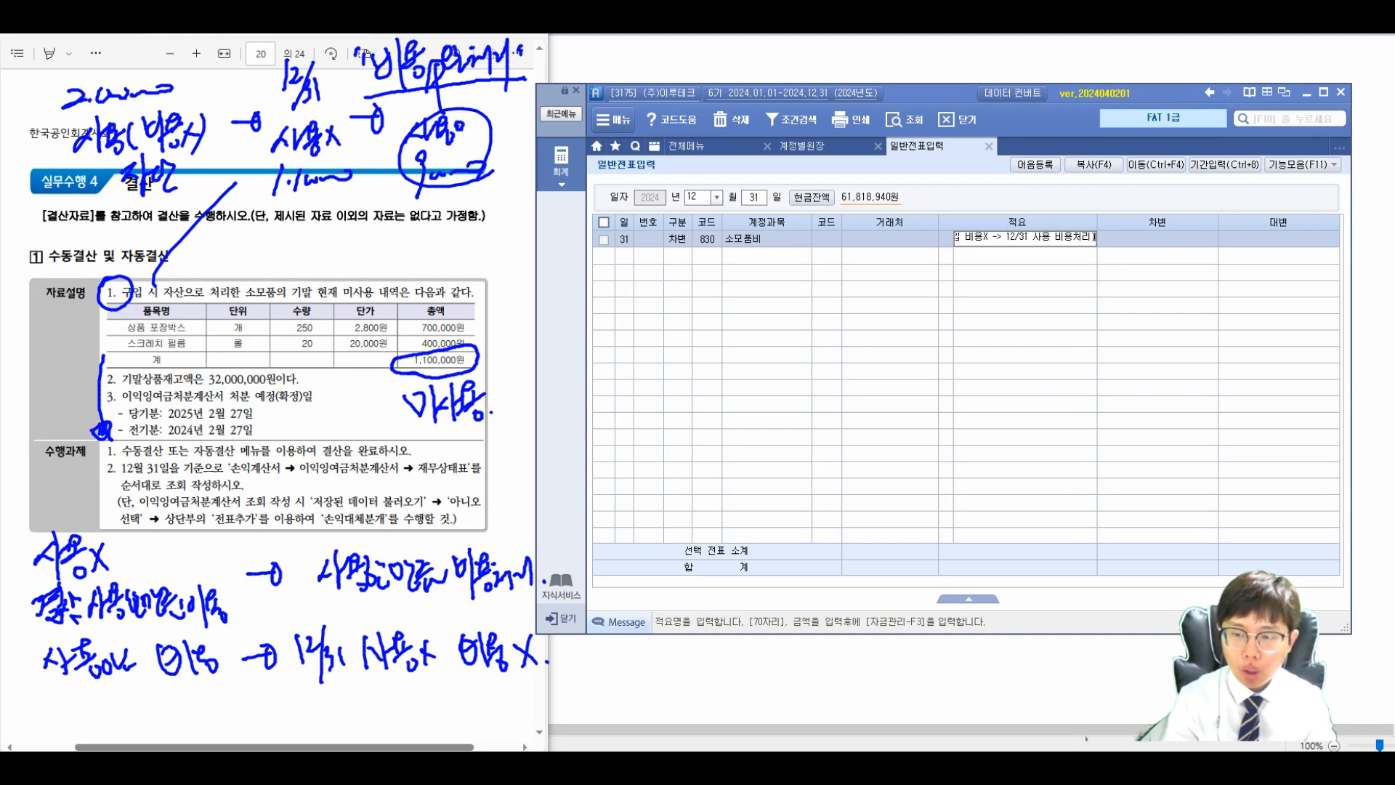
key("Return")
left_click(1024, 238)
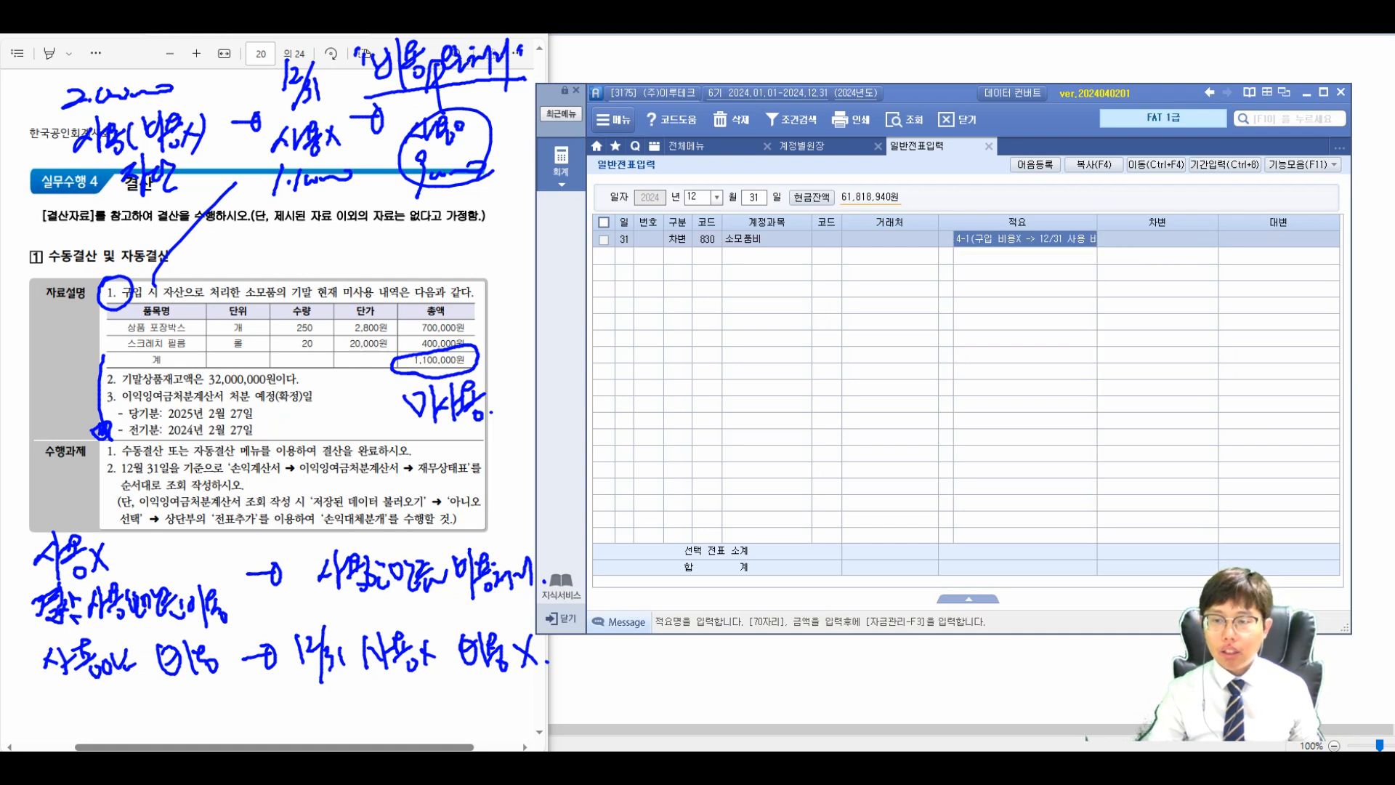
left_click_drag(1097, 222, 1143, 222)
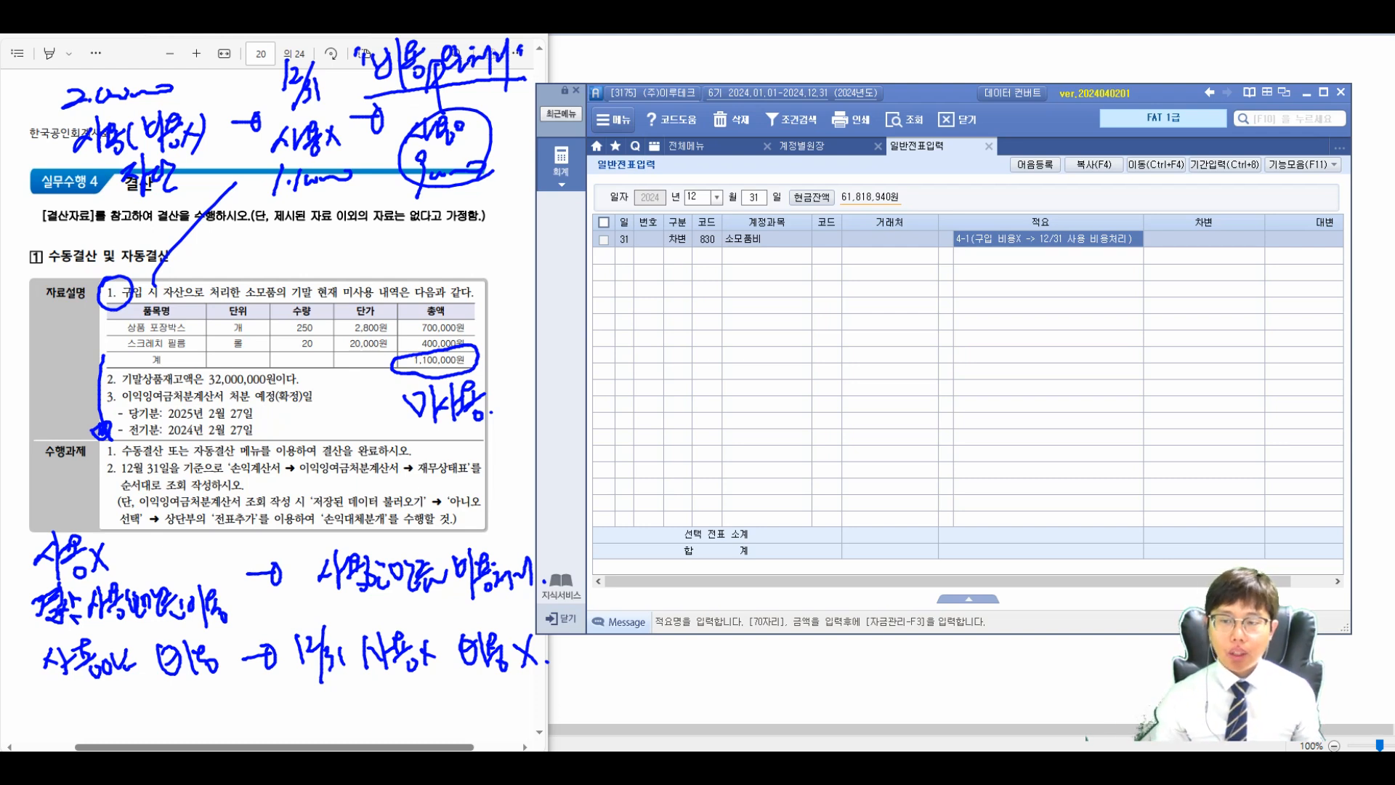
key("Return")
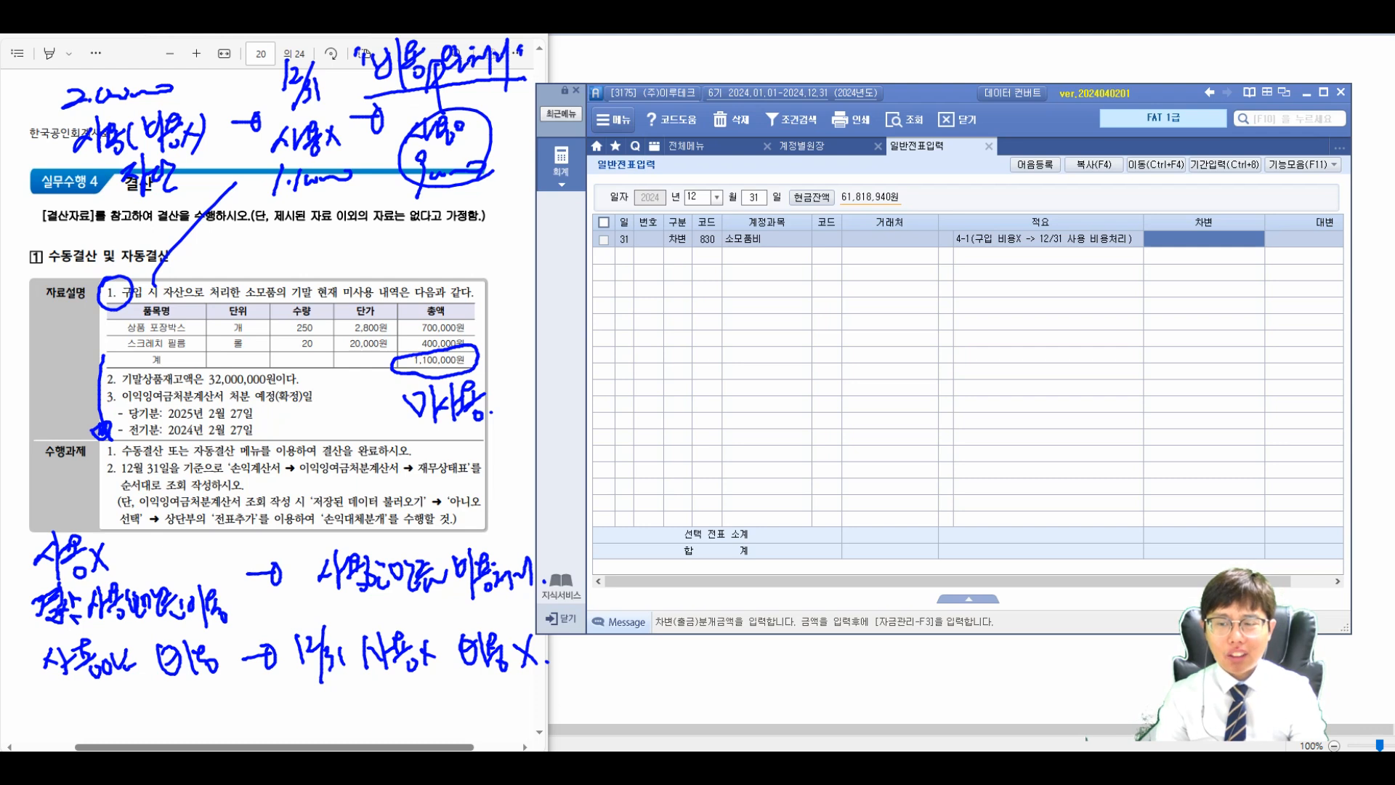
type("900000")
key("Return")
- Add the offsetting credit (대변) line for account 172 소모품 with the same description and 900,000
type("4")
key("Return")
type("172")
key("Return")
key("Return")
key("Return")
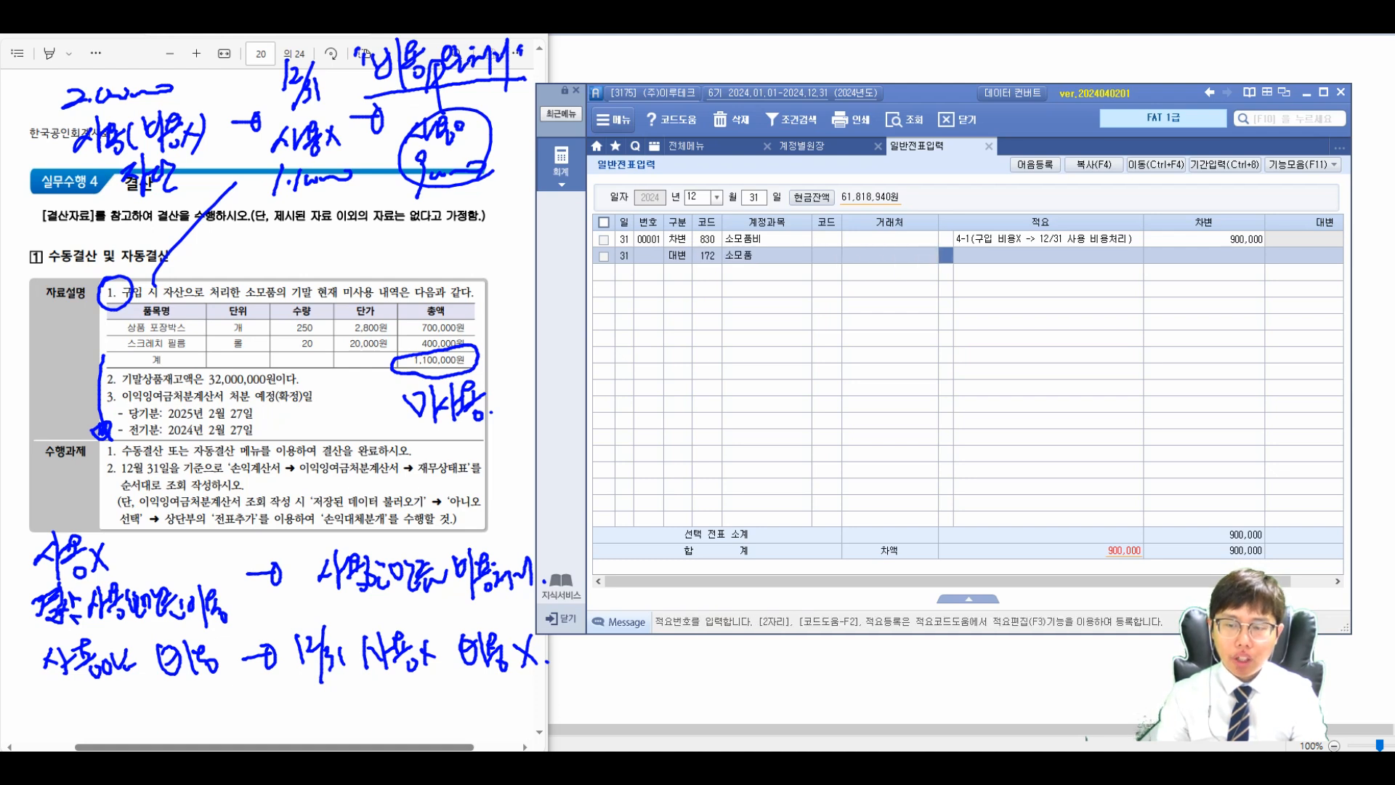
key("Return")
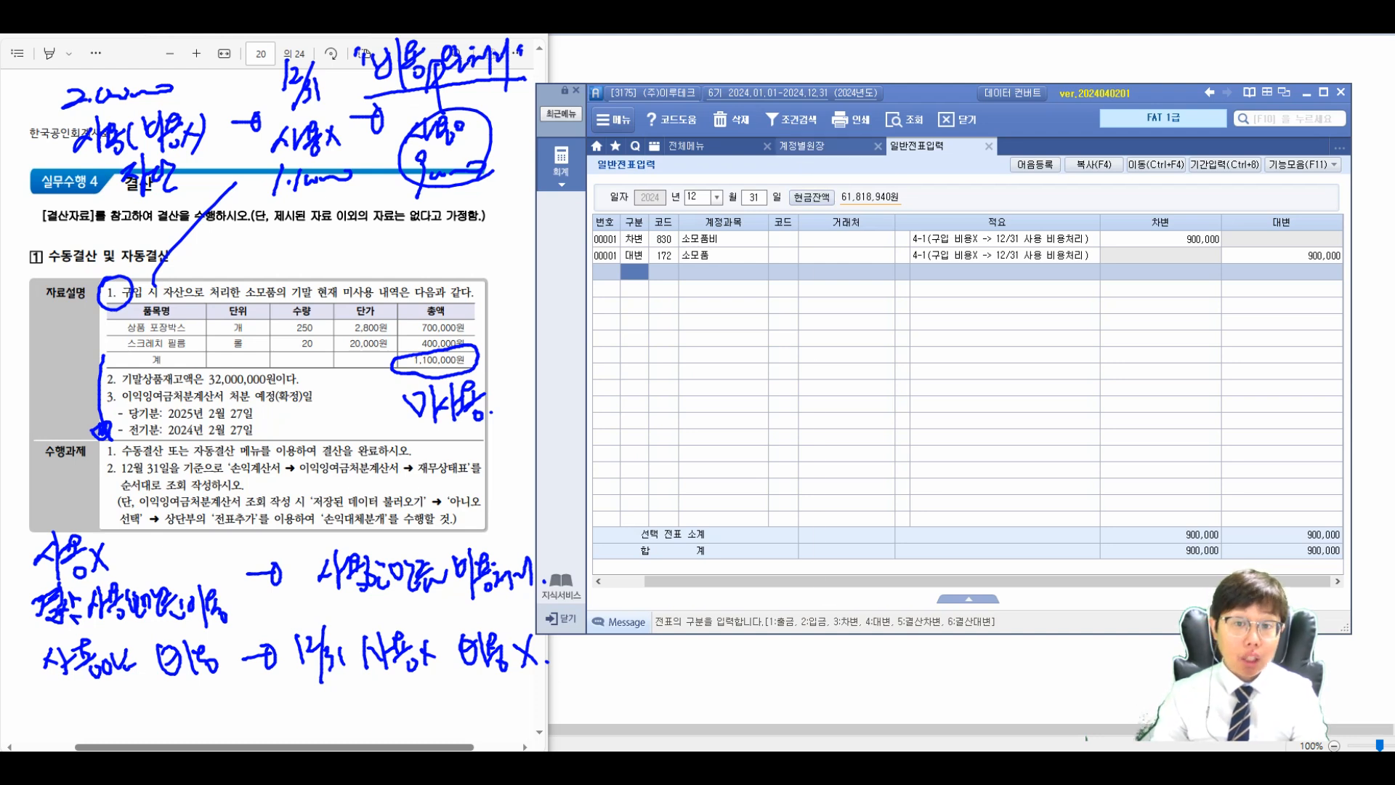
- Return to the account ledger and rerun the 172 소모품 query to check the posted adjustment
left_click(803, 146)
left_click(901, 119)
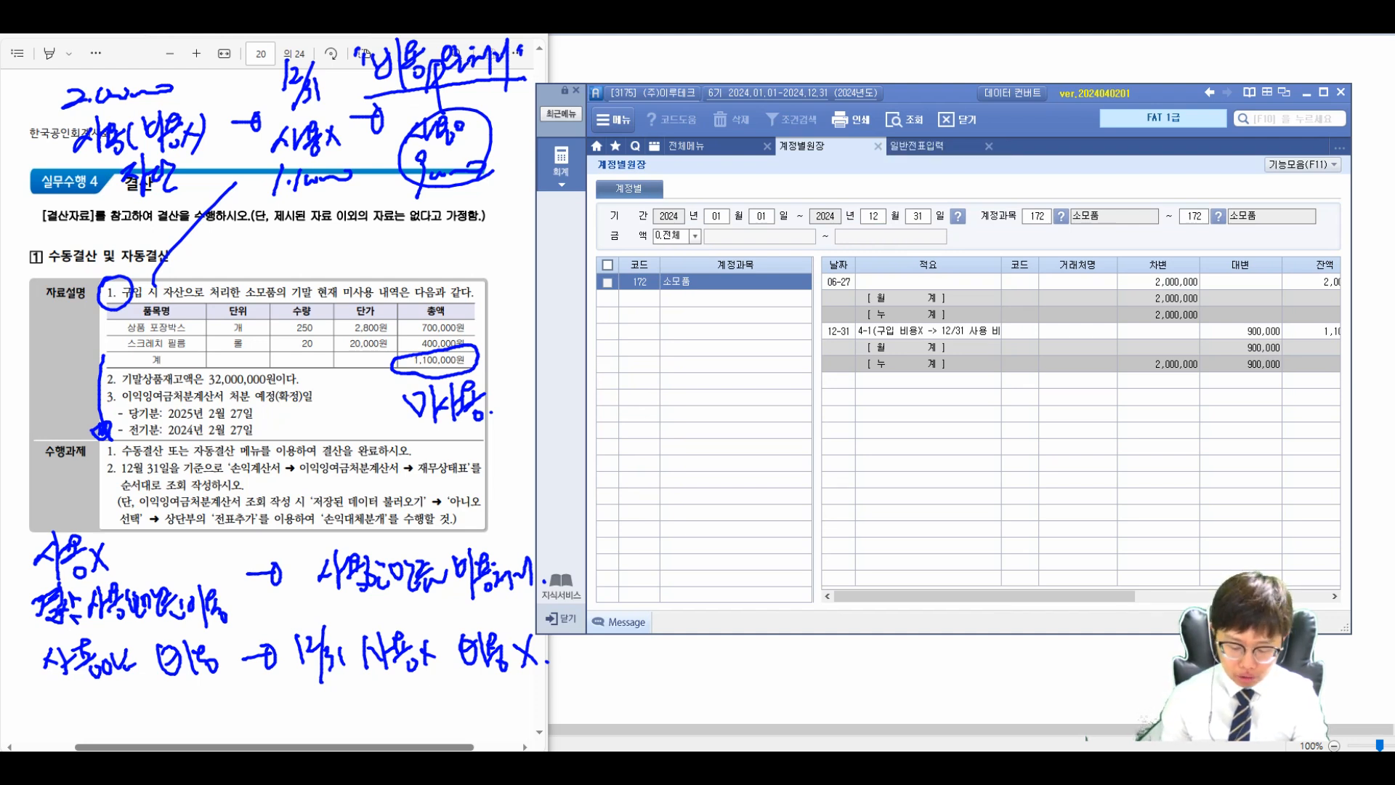
mouse_move(1183, 246)
left_mouse_down()
mouse_move(1130, 287)
mouse_move(1202, 248)
left_mouse_up()
mouse_move(1059, 203)
left_mouse_down()
mouse_move(1043, 257)
mouse_move(1065, 234)
left_mouse_up()
mouse_move(1066, 197)
left_mouse_down()
mouse_move(1074, 251)
mouse_move(1067, 233)
left_mouse_up()
left_click_drag(1088, 207, 1097, 234)
mouse_move(1070, 237)
left_mouse_down()
mouse_move(1105, 234)
mouse_move(1097, 246)
mouse_move(1148, 212)
mouse_move(1150, 230)
mouse_move(1210, 213)
mouse_move(1221, 234)
mouse_move(1206, 232)
mouse_move(1263, 232)
left_mouse_up()
mouse_move(1273, 299)
left_mouse_down()
mouse_move(1238, 309)
mouse_move(1291, 319)
mouse_move(1235, 359)
mouse_move(1297, 305)
left_mouse_up()
left_click_drag(1215, 351, 1168, 436)
mouse_move(1066, 459)
left_mouse_down()
mouse_move(1054, 515)
mouse_move(1077, 499)
left_mouse_up()
mouse_move(1081, 460)
left_mouse_down()
mouse_move(1082, 514)
mouse_move(1112, 492)
mouse_move(1125, 509)
mouse_move(1145, 464)
mouse_move(1177, 492)
left_mouse_up()
mouse_move(1060, 537)
left_mouse_down()
mouse_move(1039, 577)
mouse_move(1108, 580)
left_mouse_up()
mouse_move(1130, 538)
left_mouse_down()
mouse_move(1123, 572)
mouse_move(1141, 556)
left_mouse_up()
left_click_drag(1179, 515, 1217, 521)
left_click_drag(1222, 518, 1357, 481)
left_click_drag(1076, 603, 1363, 492)
mouse_move(1206, 494)
left_mouse_down()
mouse_move(1227, 465)
mouse_move(1054, 527)
mouse_move(1148, 509)
left_mouse_up()
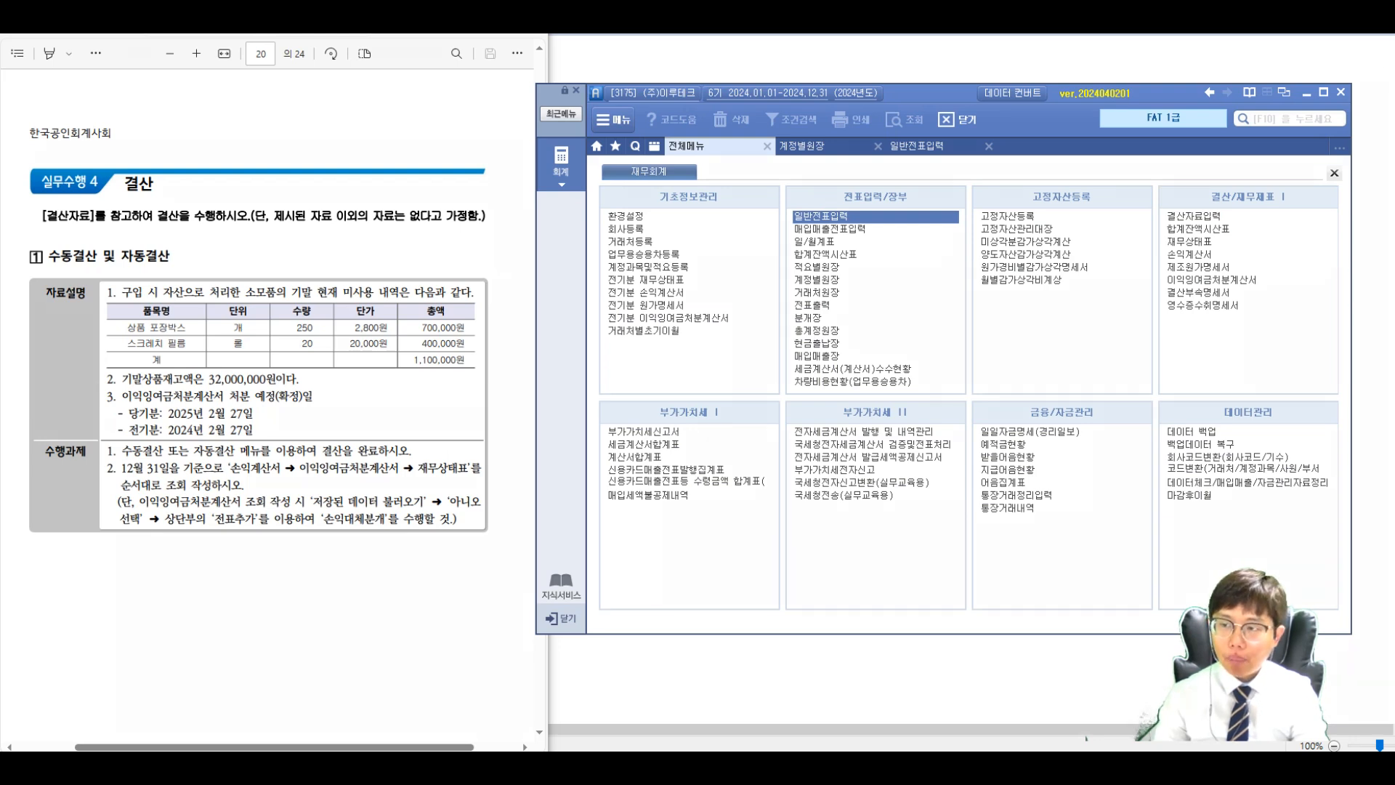
left_click_drag(1150, 205, 1246, 224)
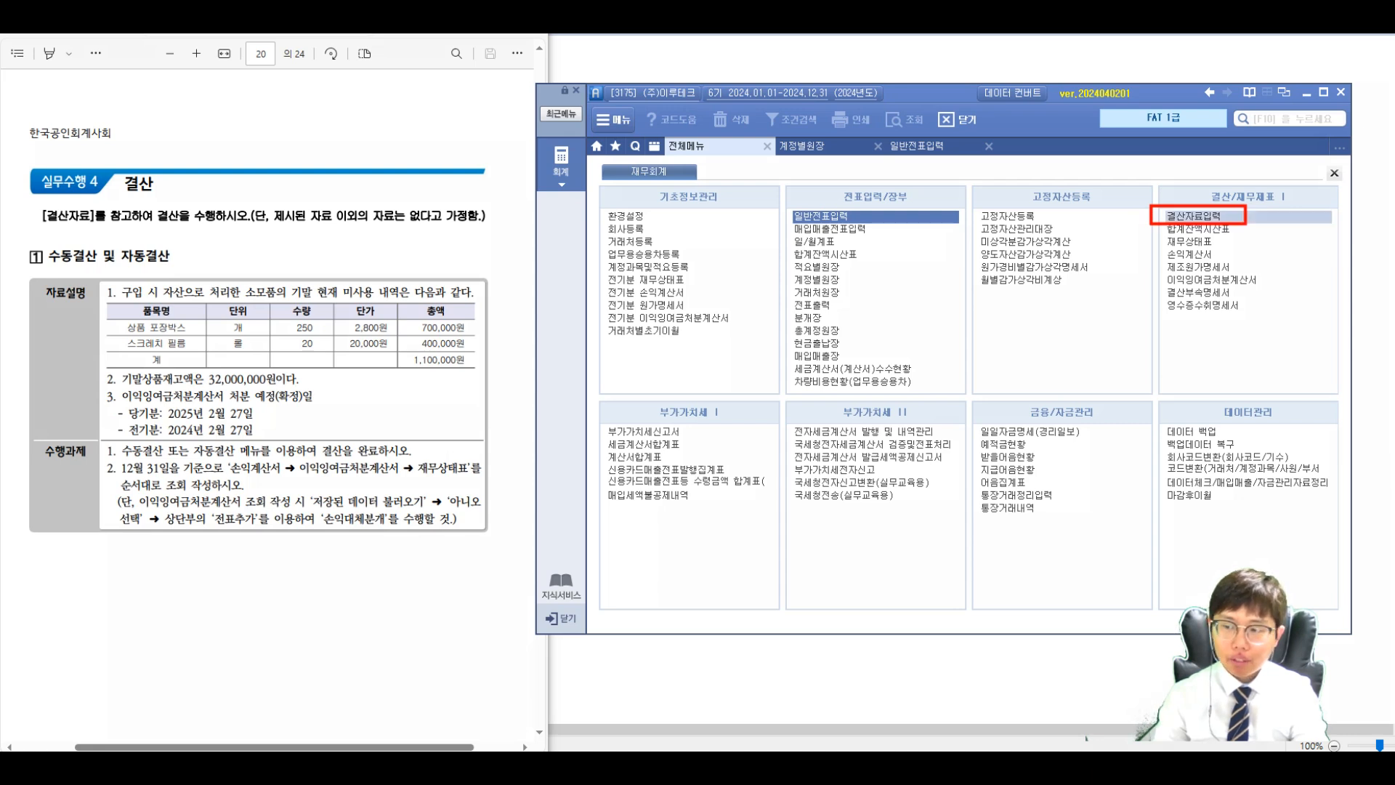
key("Escape")
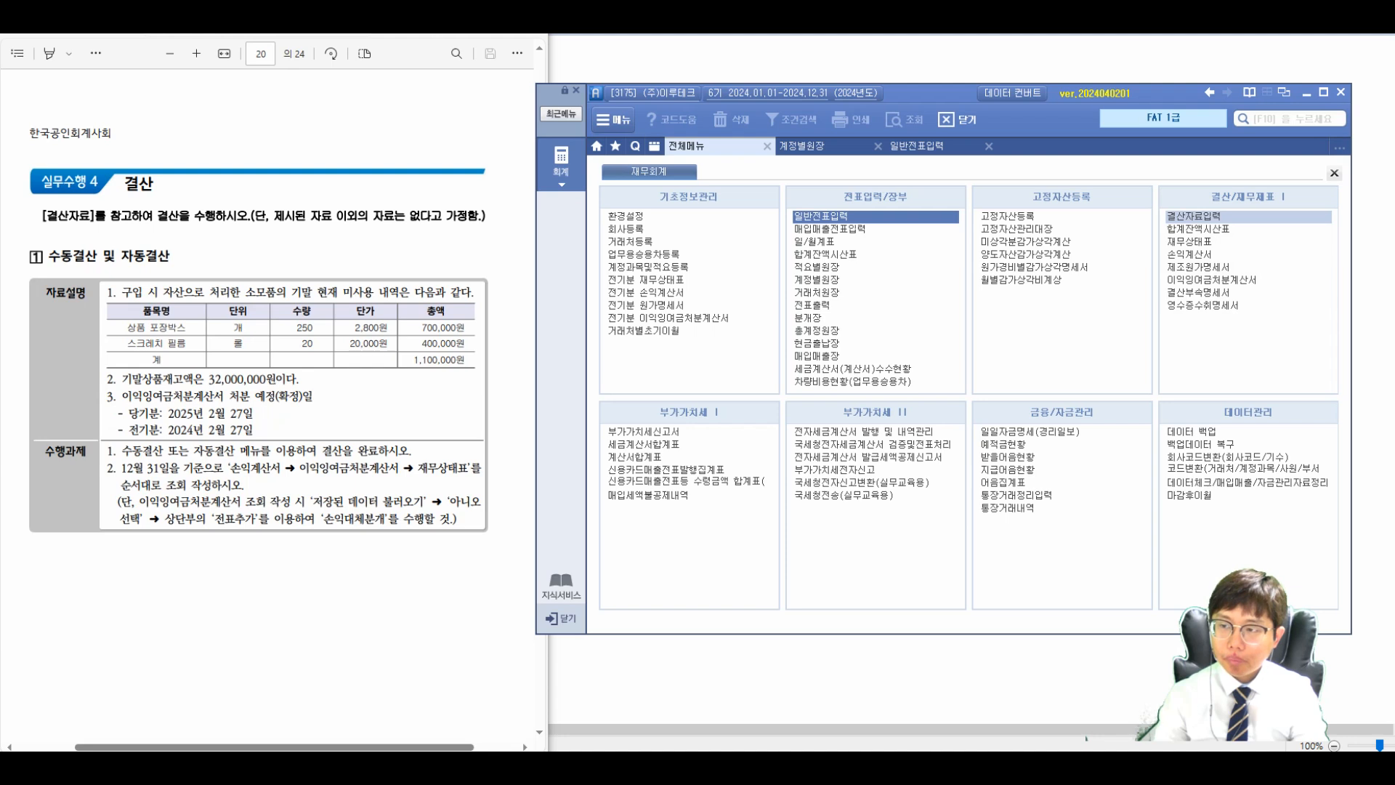
- Open the closing data entry (결산자료입력) for months 01 through 12 of 2024, skipping the cost-of-sales and expense selection
left_click(1194, 216)
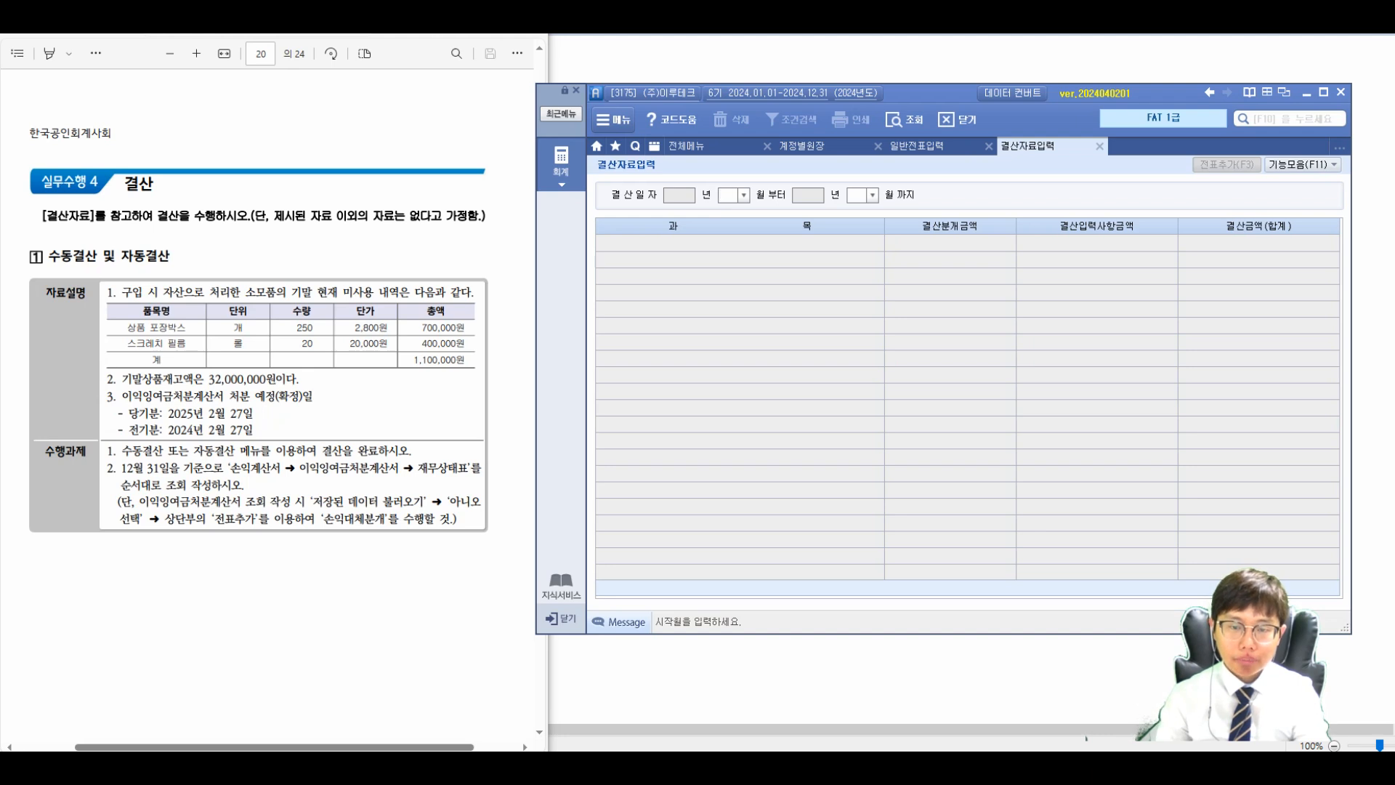
type("0112")
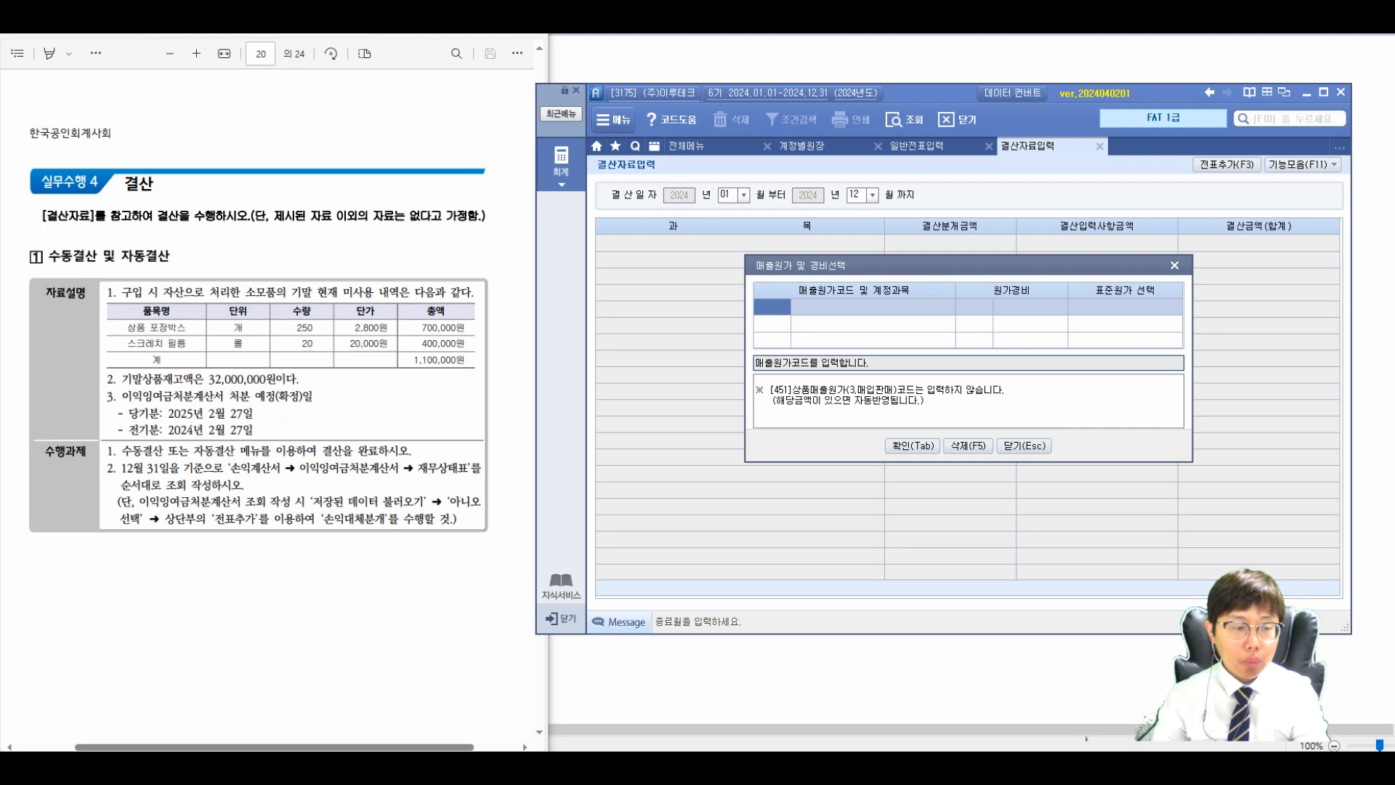
key("Escape")
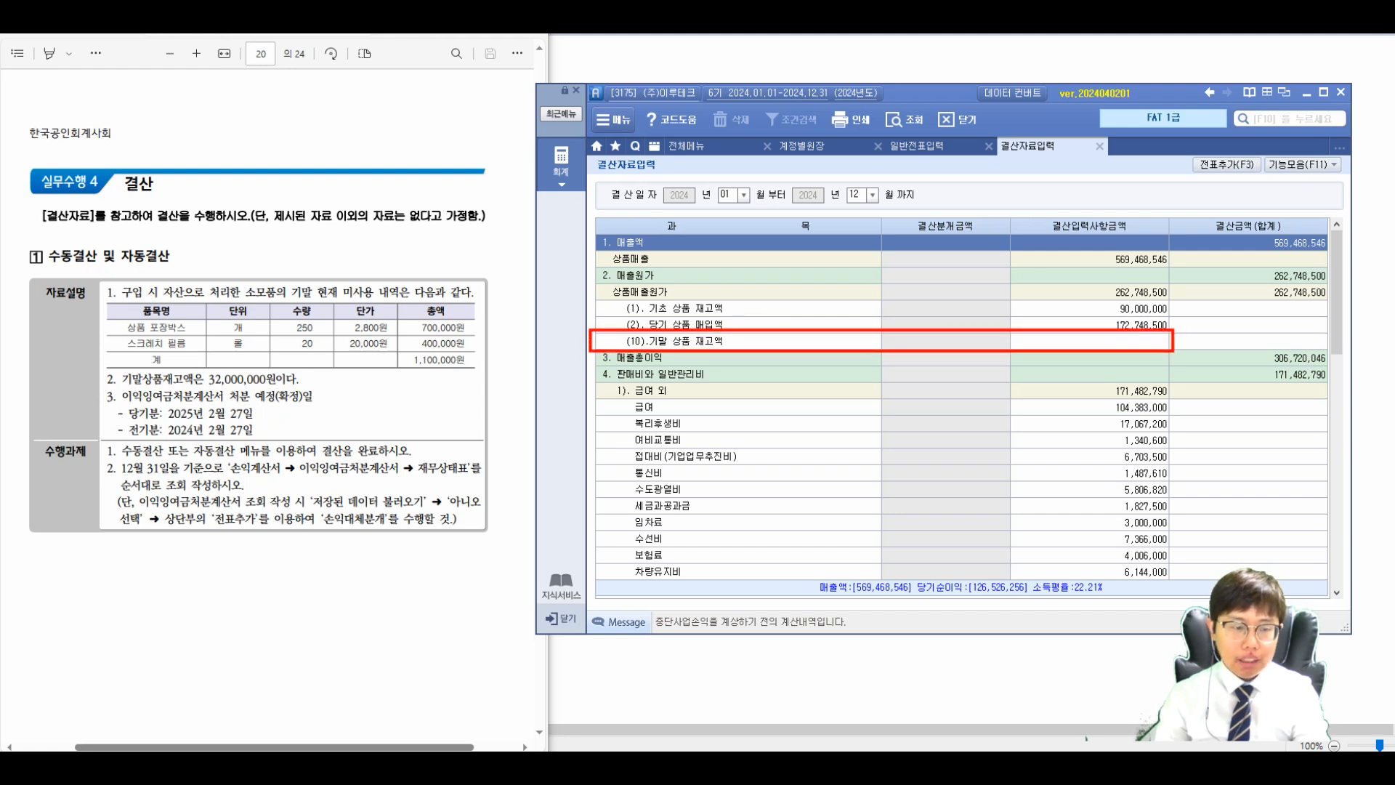
- Enter 32,000,000 as the ending merchandise inventory (기말 상품 재고액)
left_click(1089, 341)
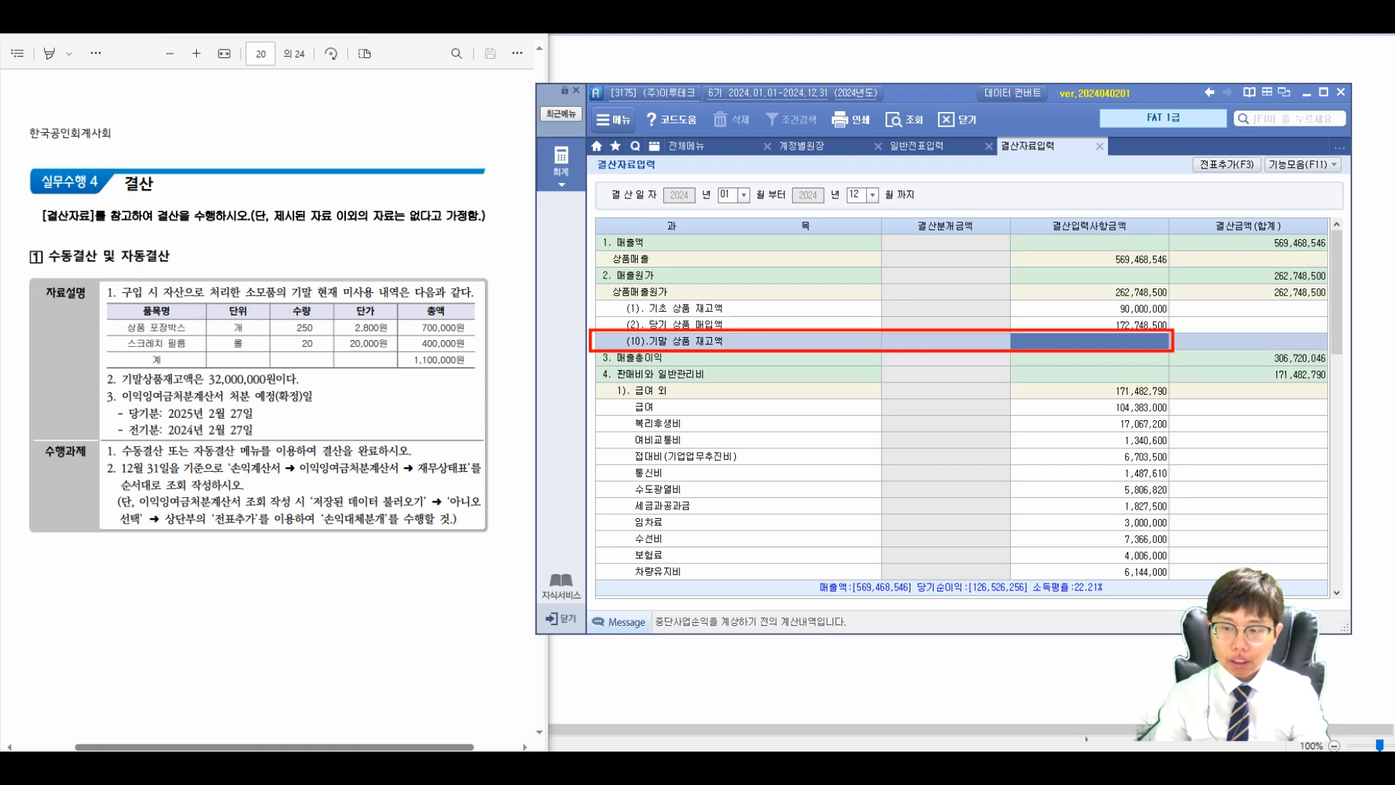
type("32000000")
key("Return")
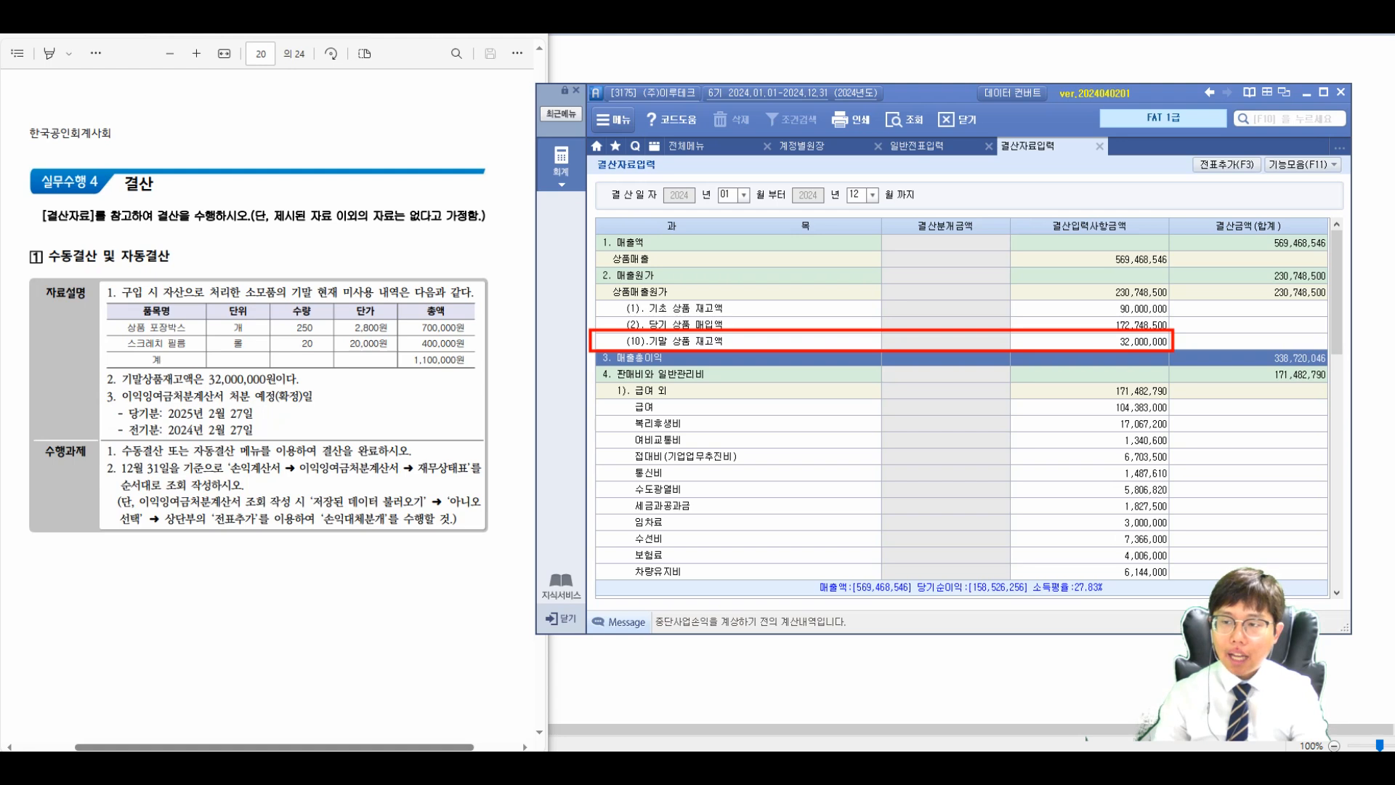
- Add the automatic closing entries to the general vouchers (일반전표) and acknowledge the completion notice
left_click_drag(1187, 148, 1265, 182)
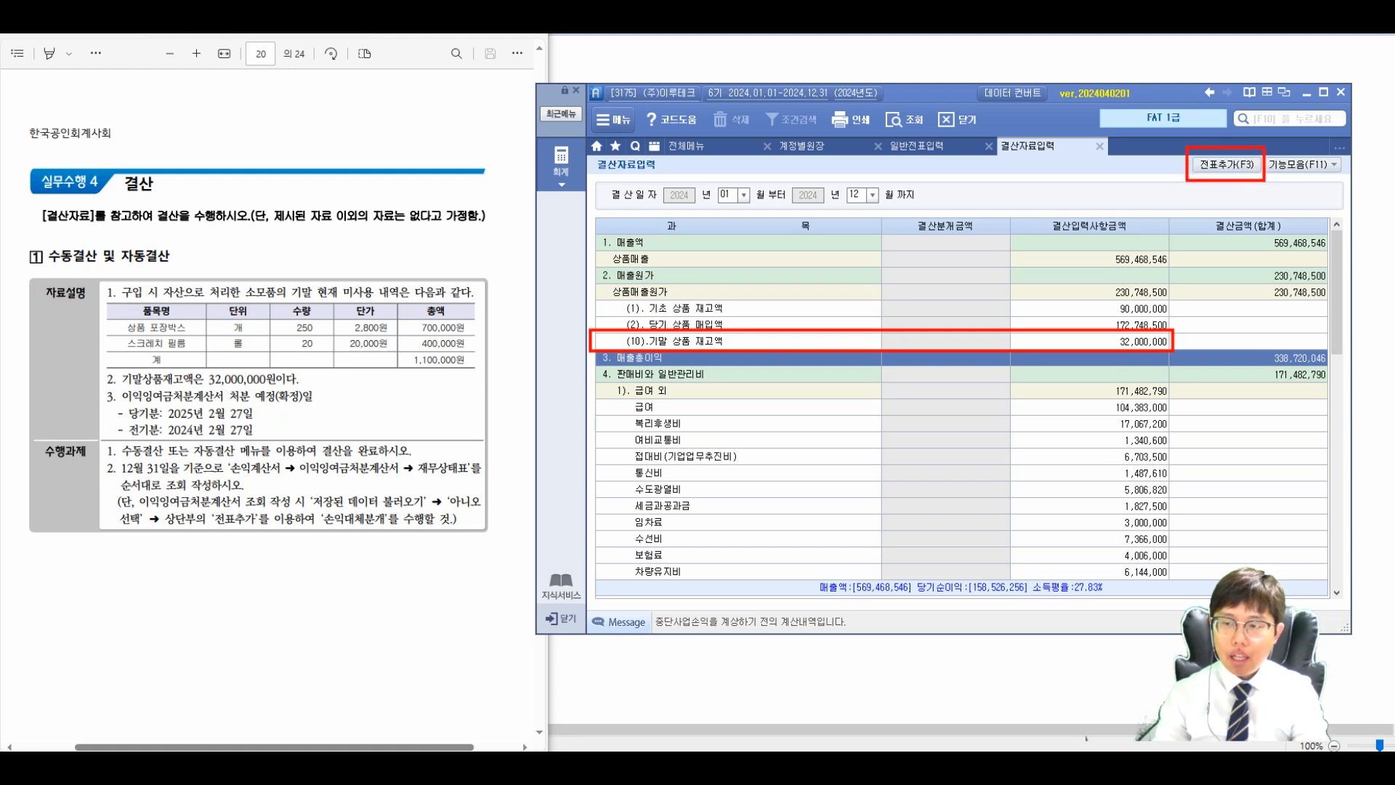
key("F3")
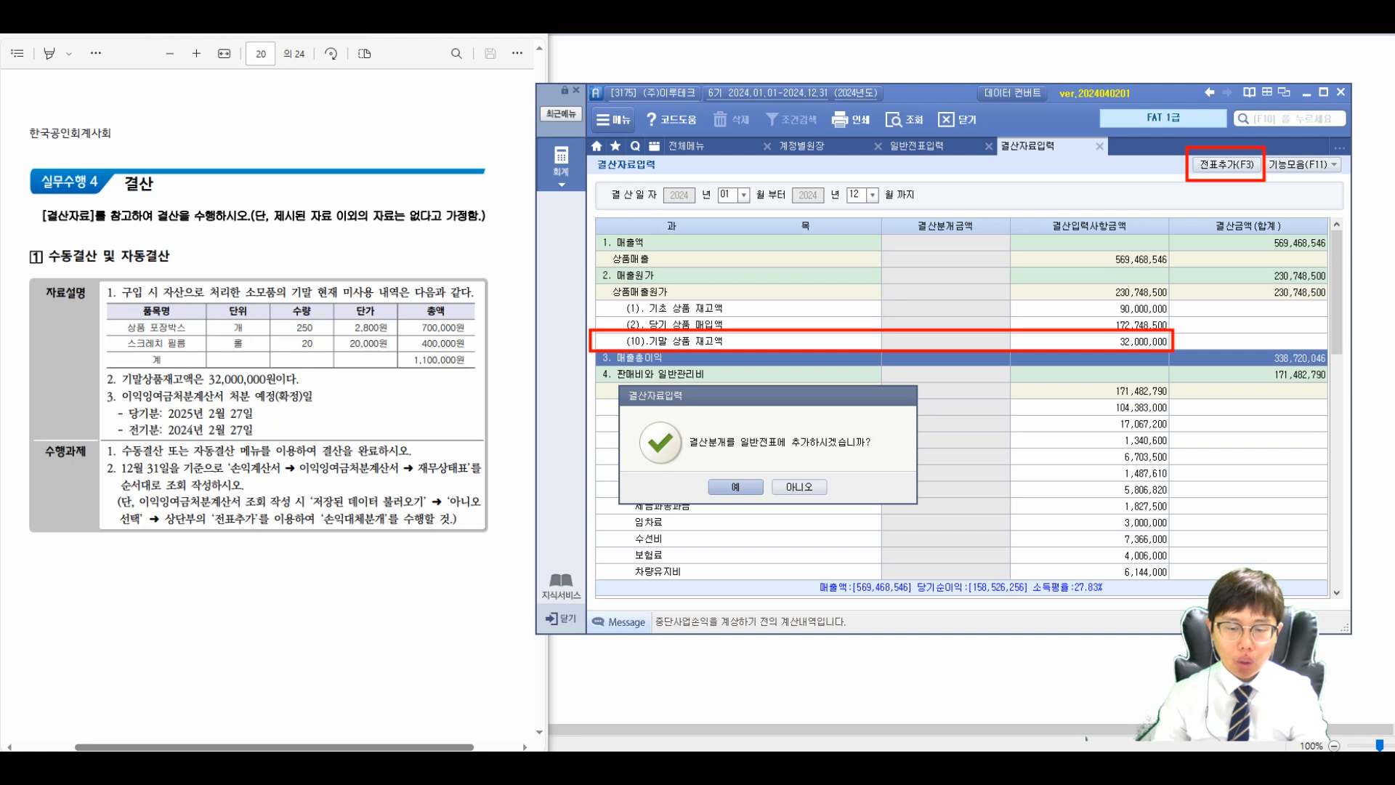
key("Return")
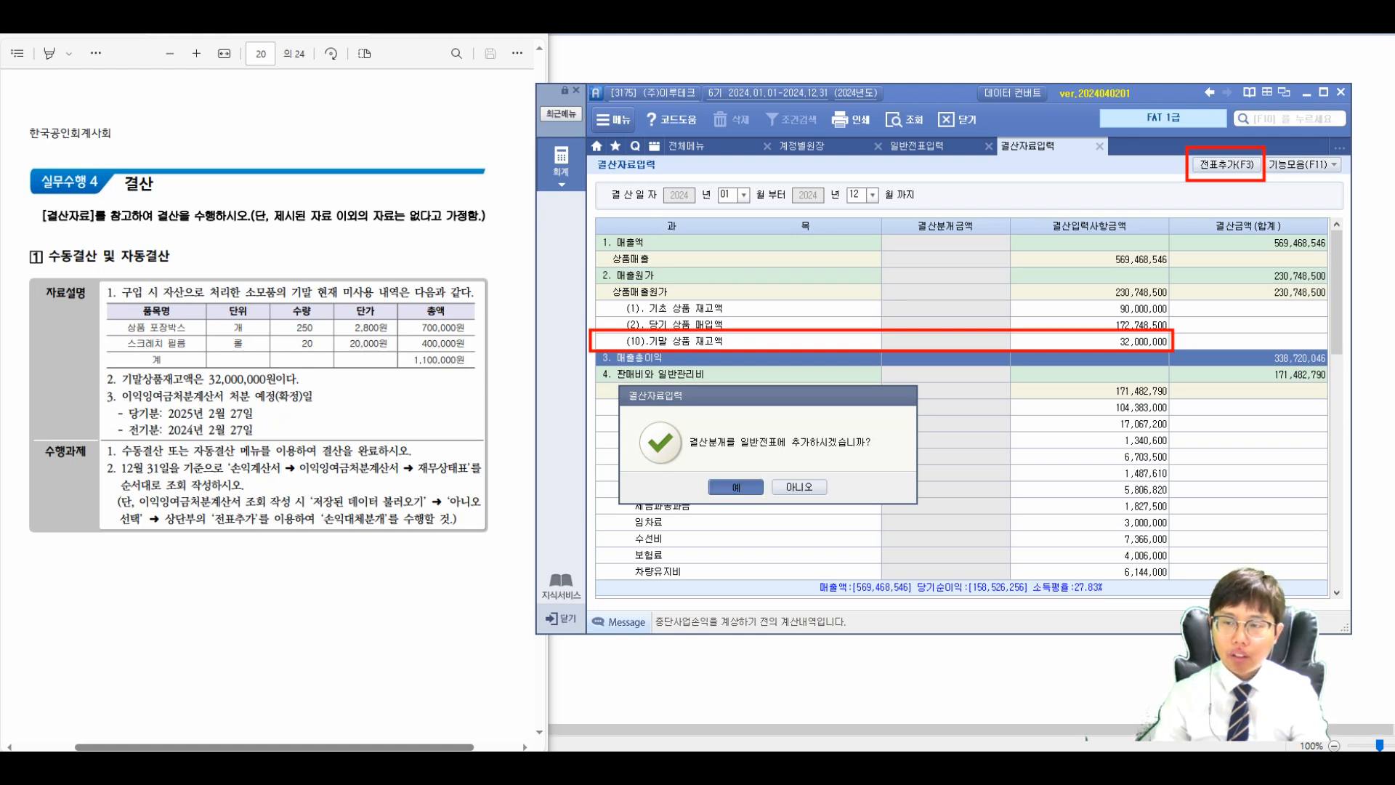
key("Return")
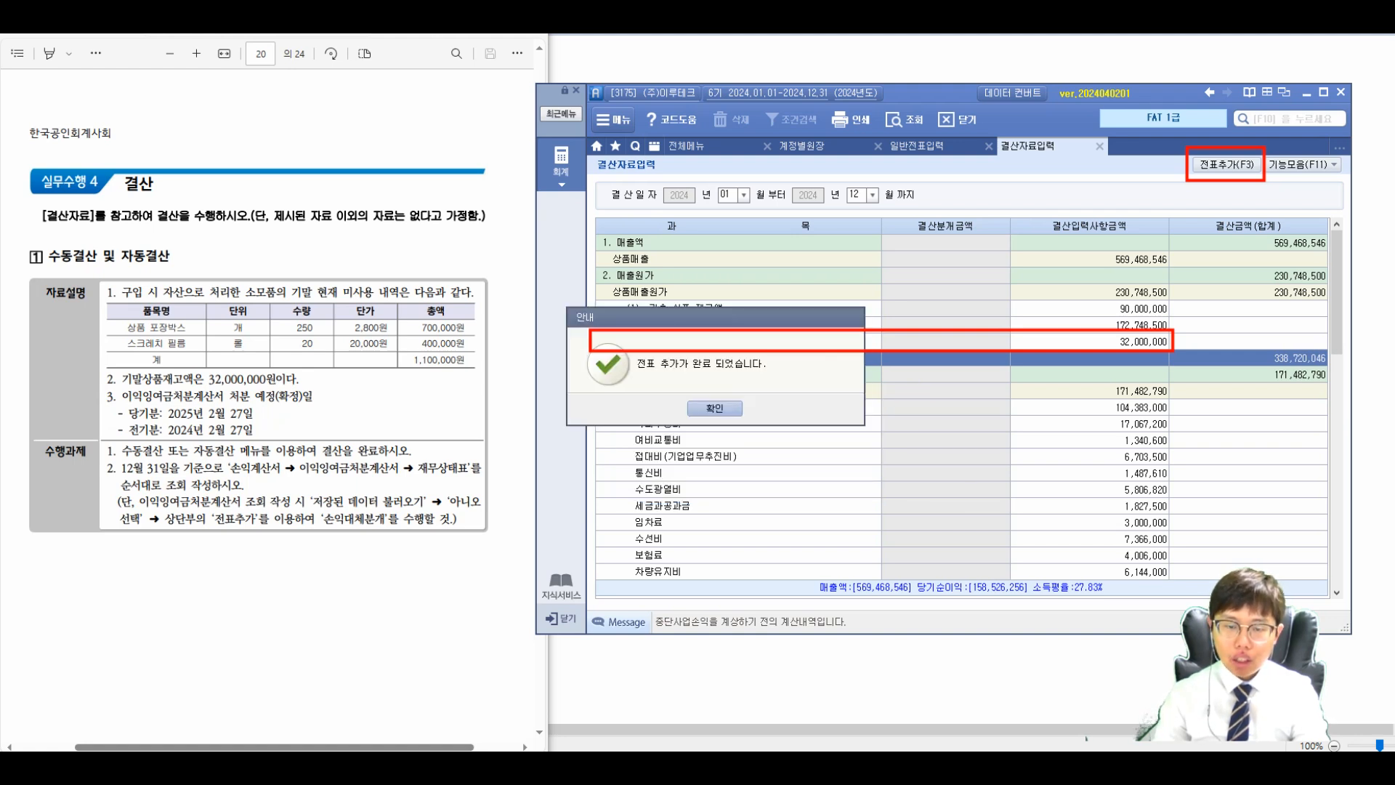
left_click_drag(715, 318, 782, 398)
key("Return")
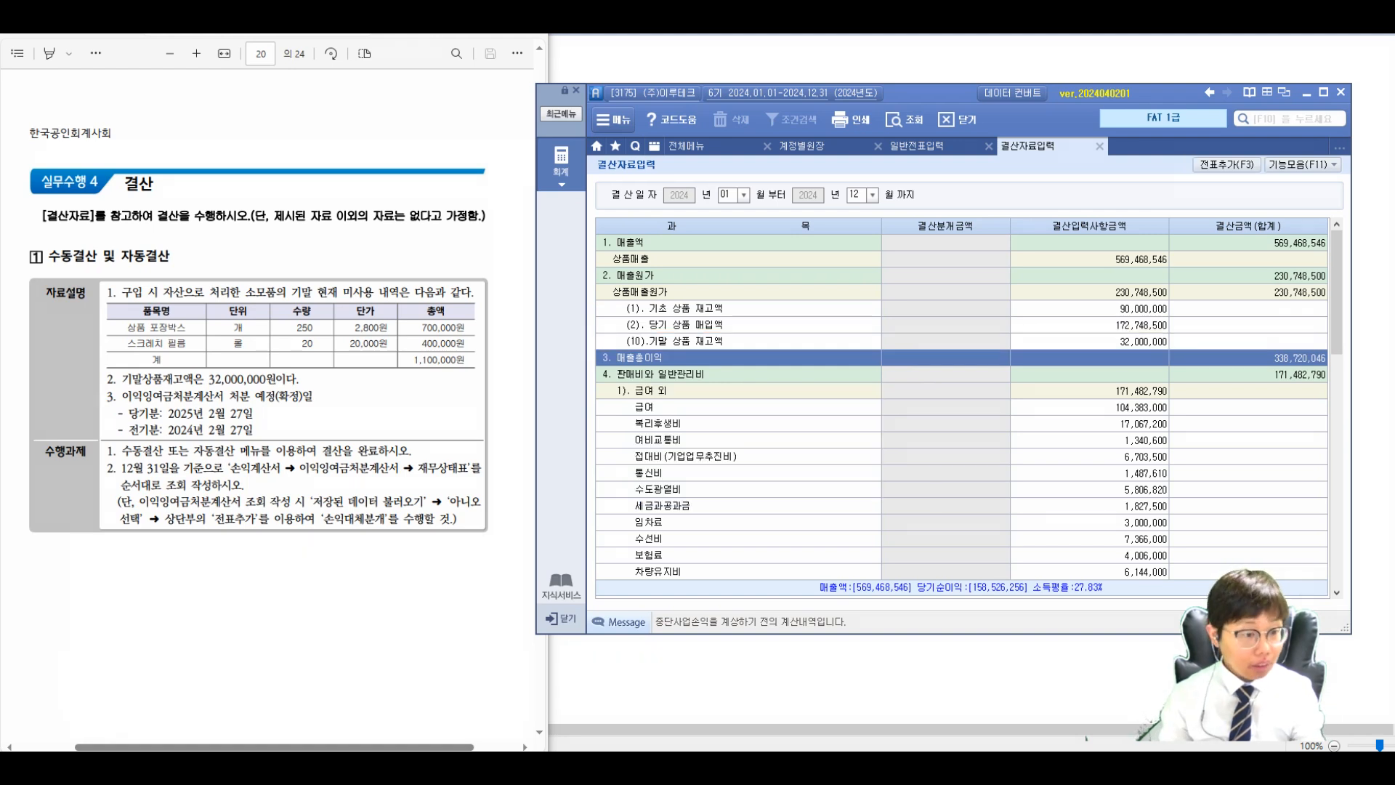
- Refresh the December 31 general vouchers and examine the closing entry lines for accounts 451 상품매출원가 and 146 상품
left_click(917, 146)
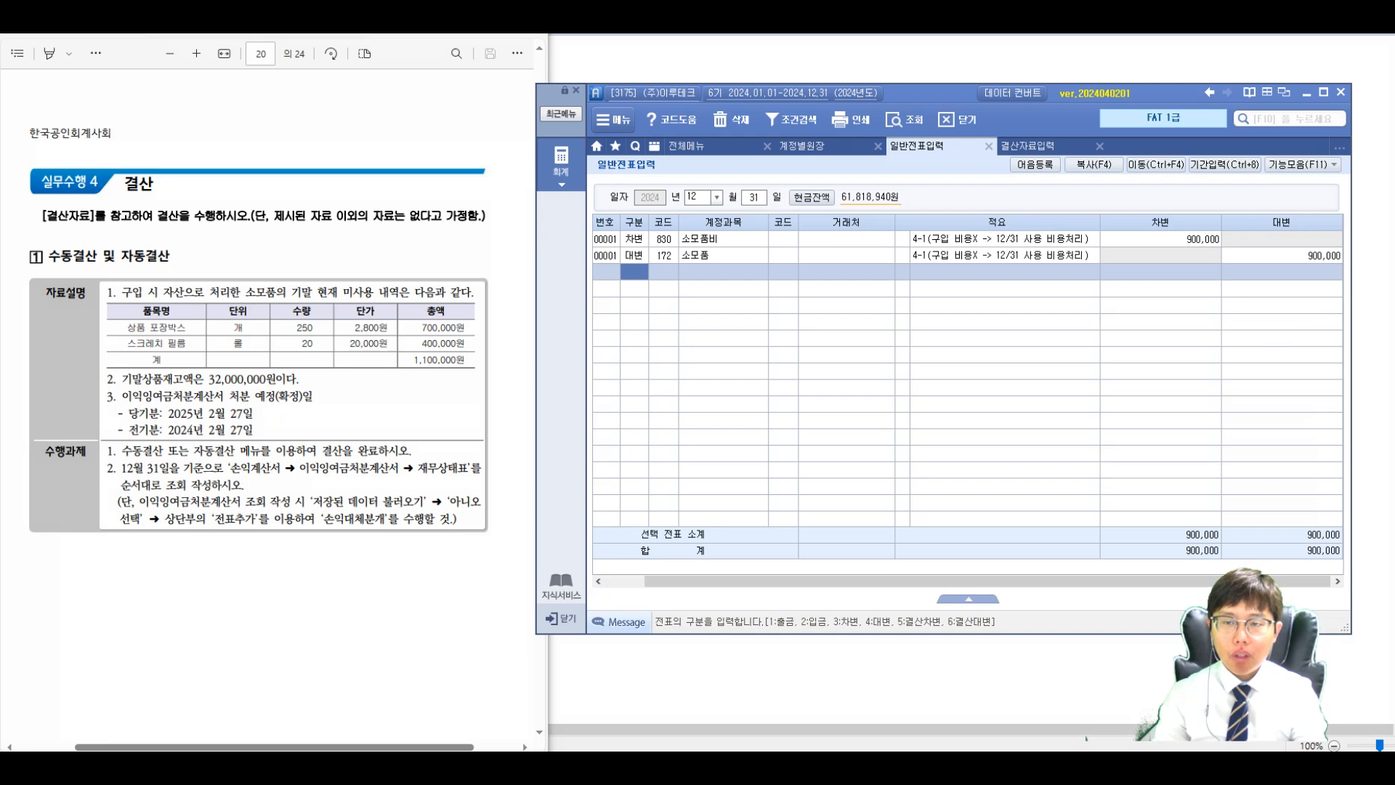
left_click(904, 119)
left_click(826, 272)
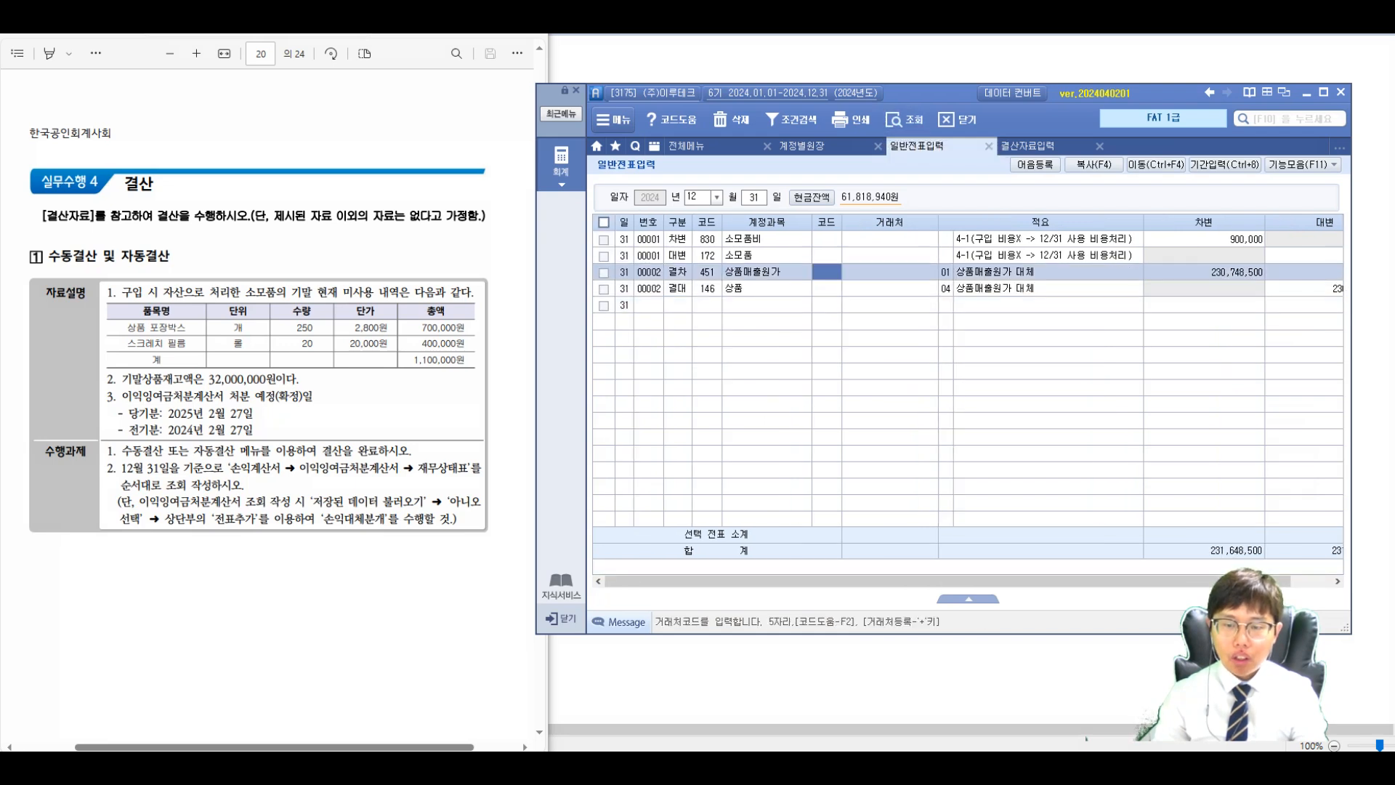
left_click(826, 288)
left_click(827, 272)
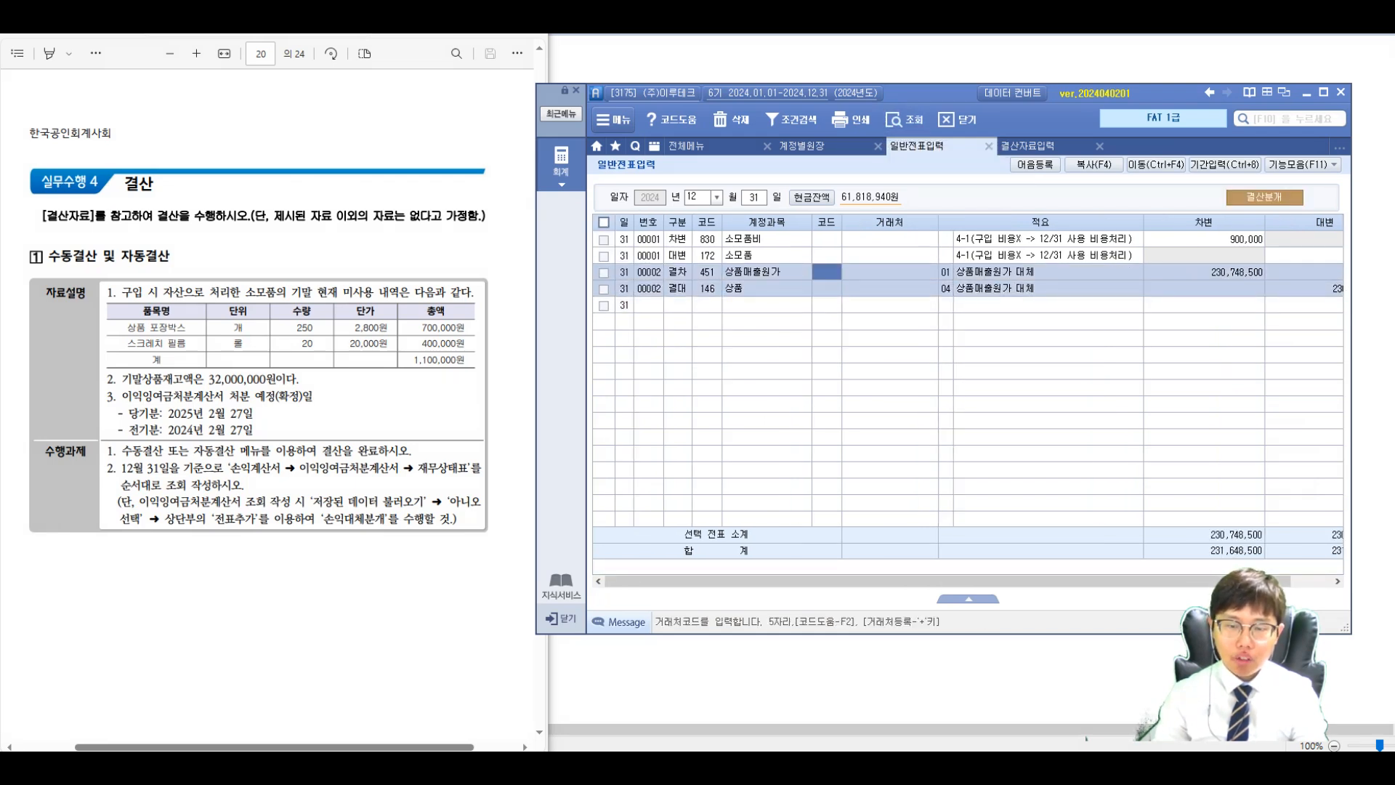
key("Down")
key("Up")
key("Up")
key("Down")
key("Down")
key("Up")
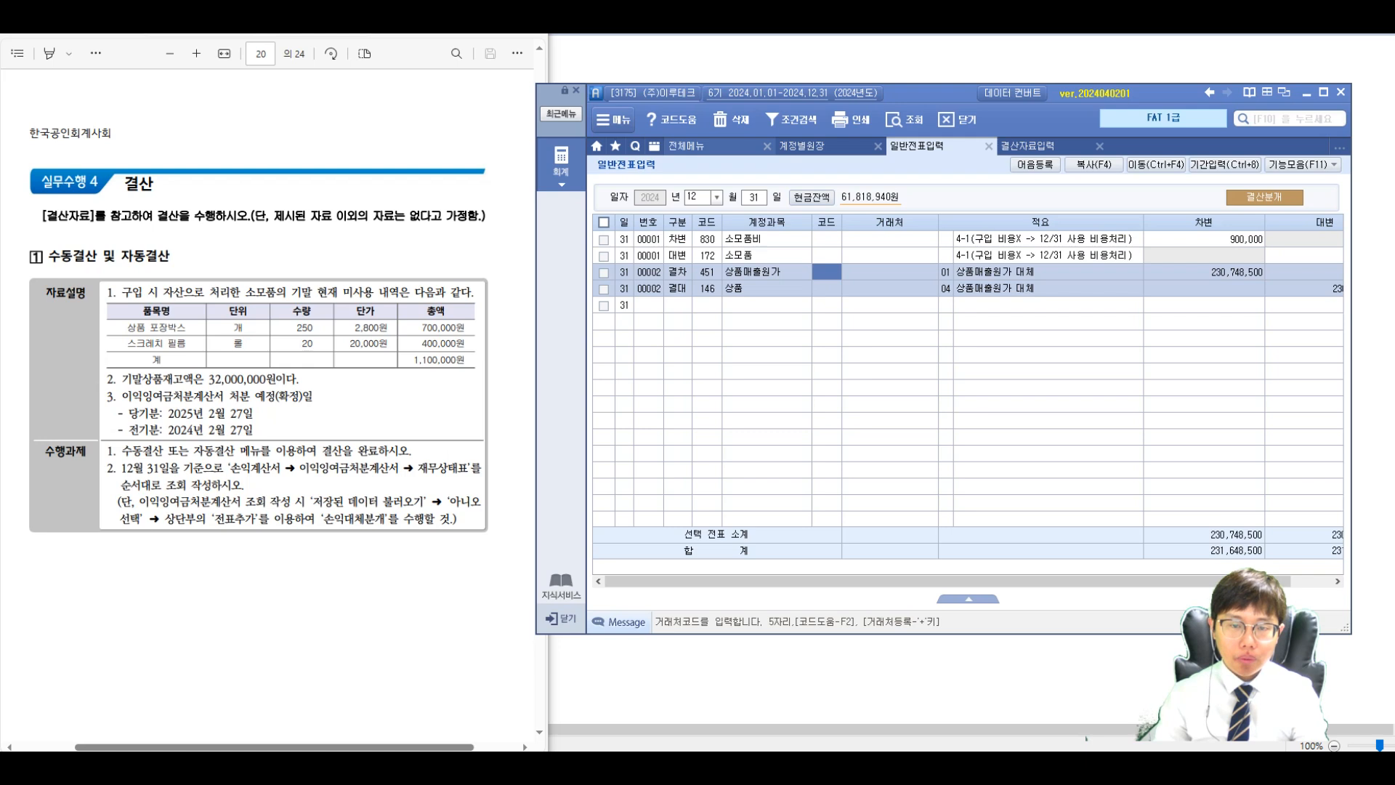
- Open the retained earnings appropriation statement (이익잉여금처분계산서) and decline loading the saved data
left_click(711, 146)
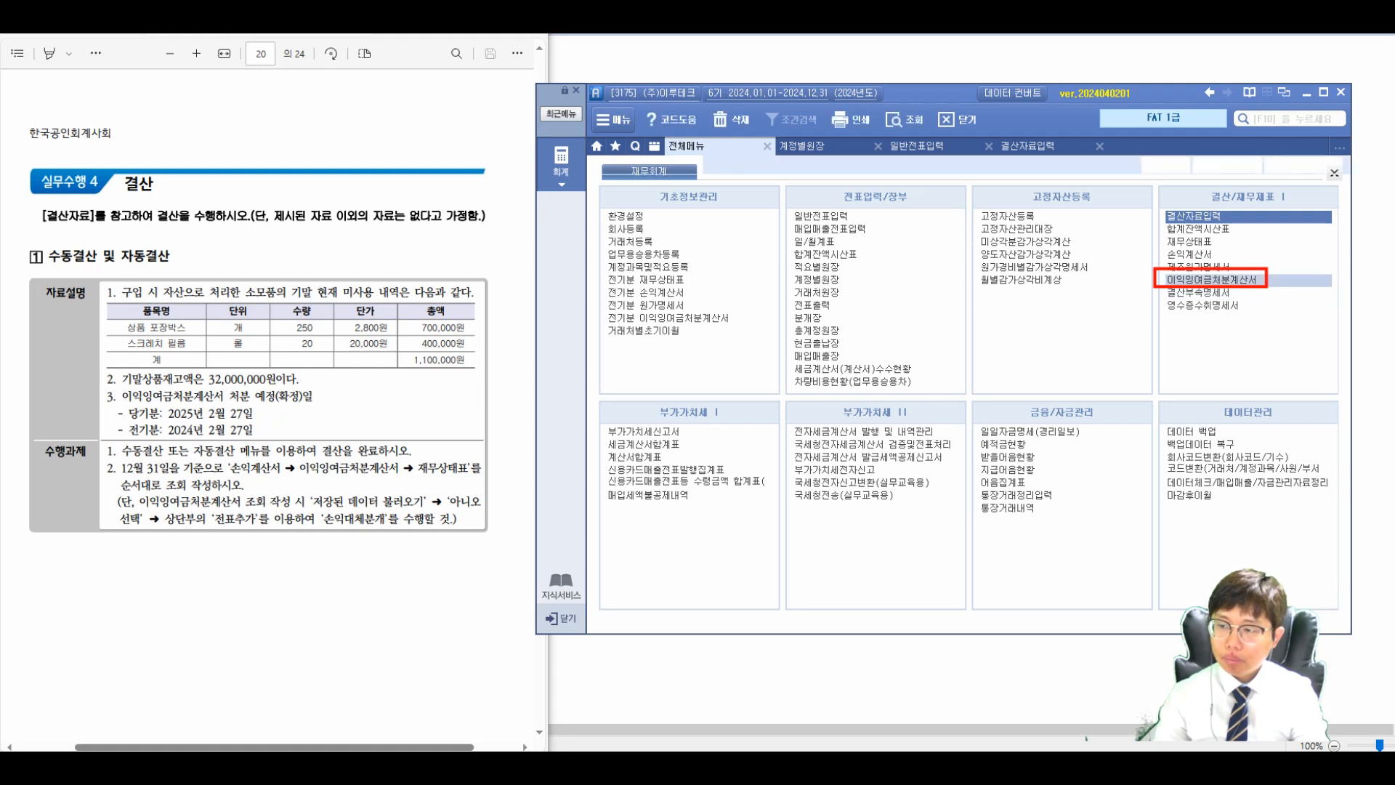
left_click(1211, 280)
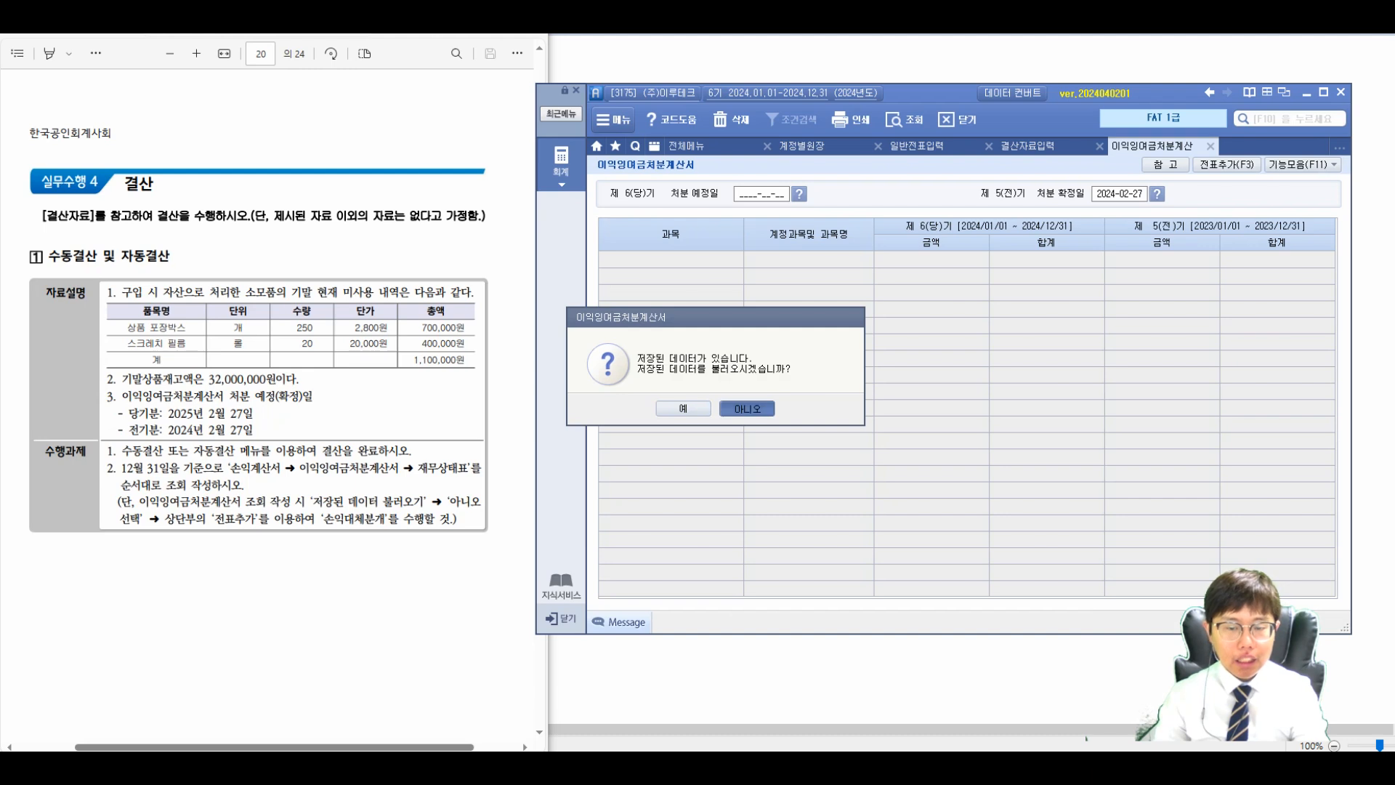
key("Return")
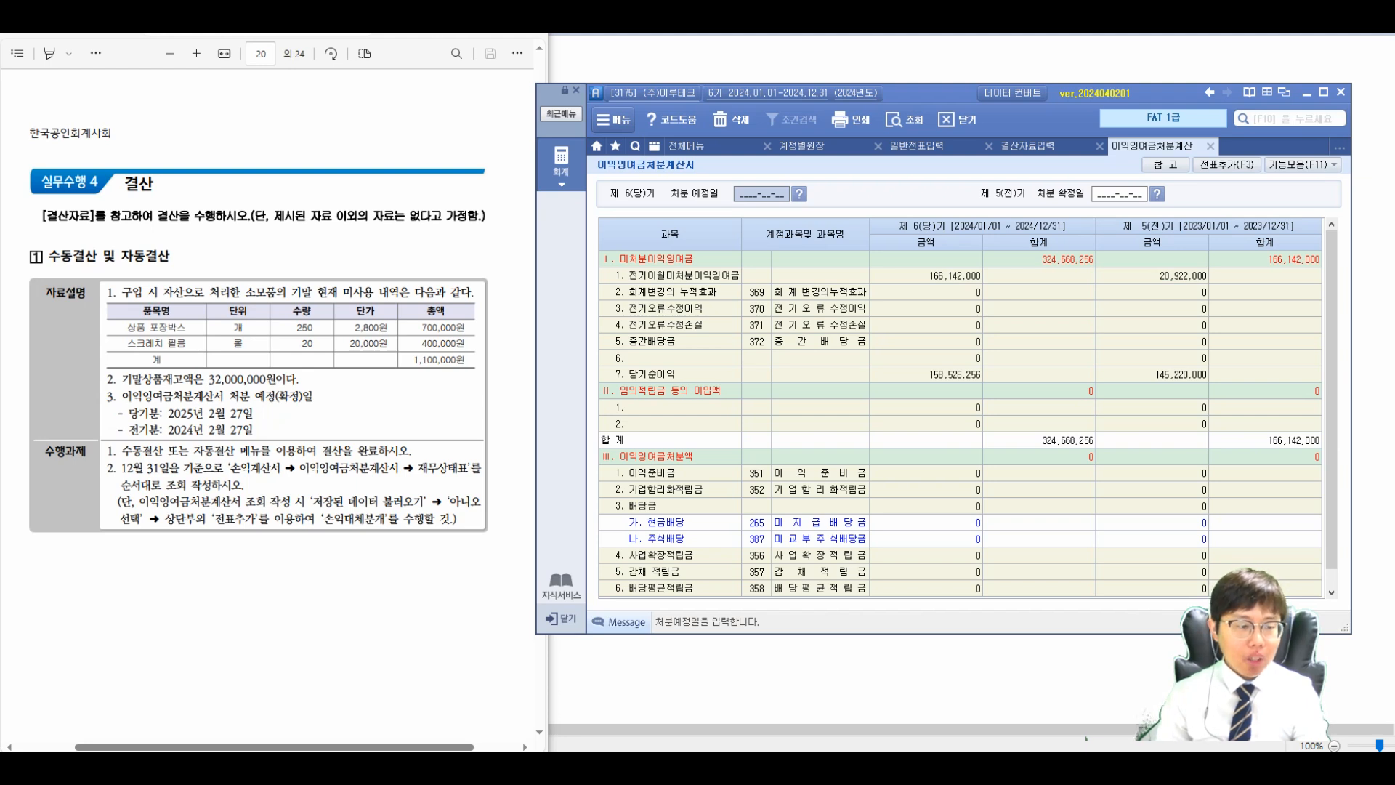
- Set the appropriation dates to 2025-02-27 for the current period and 2024-02-27 for the prior period, and add the income-closing entries to the general vouchers
type("20250227")
key("Return")
type("20240")
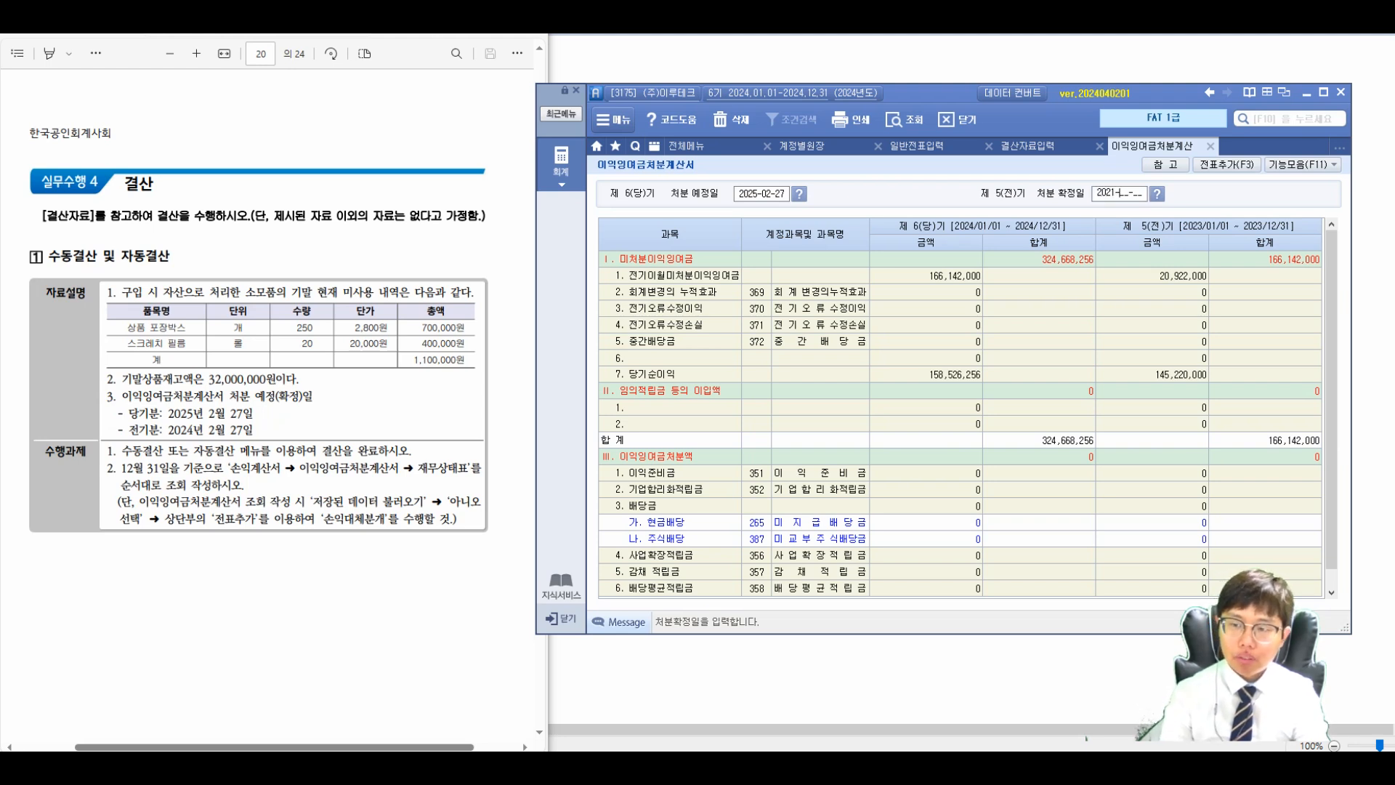
type("40227")
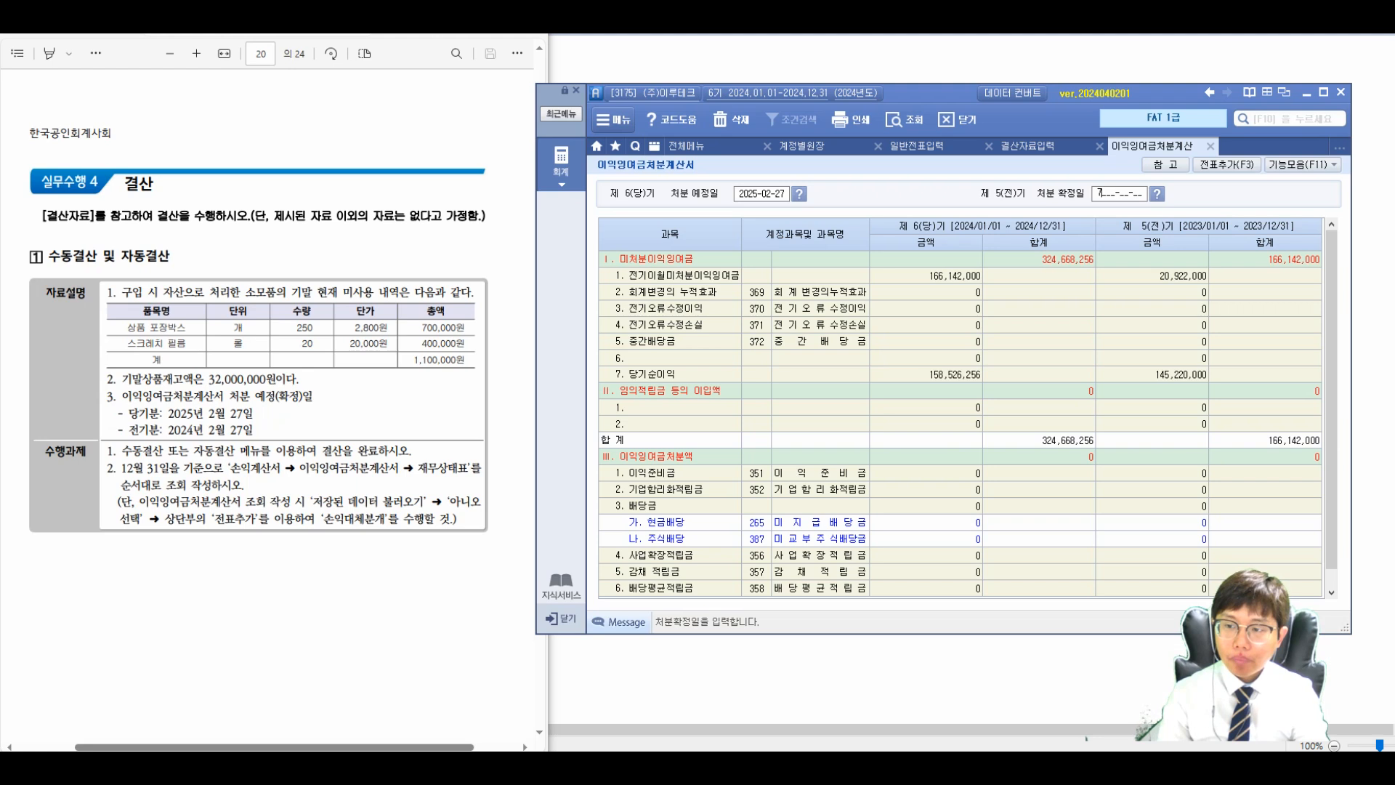
type("20240227")
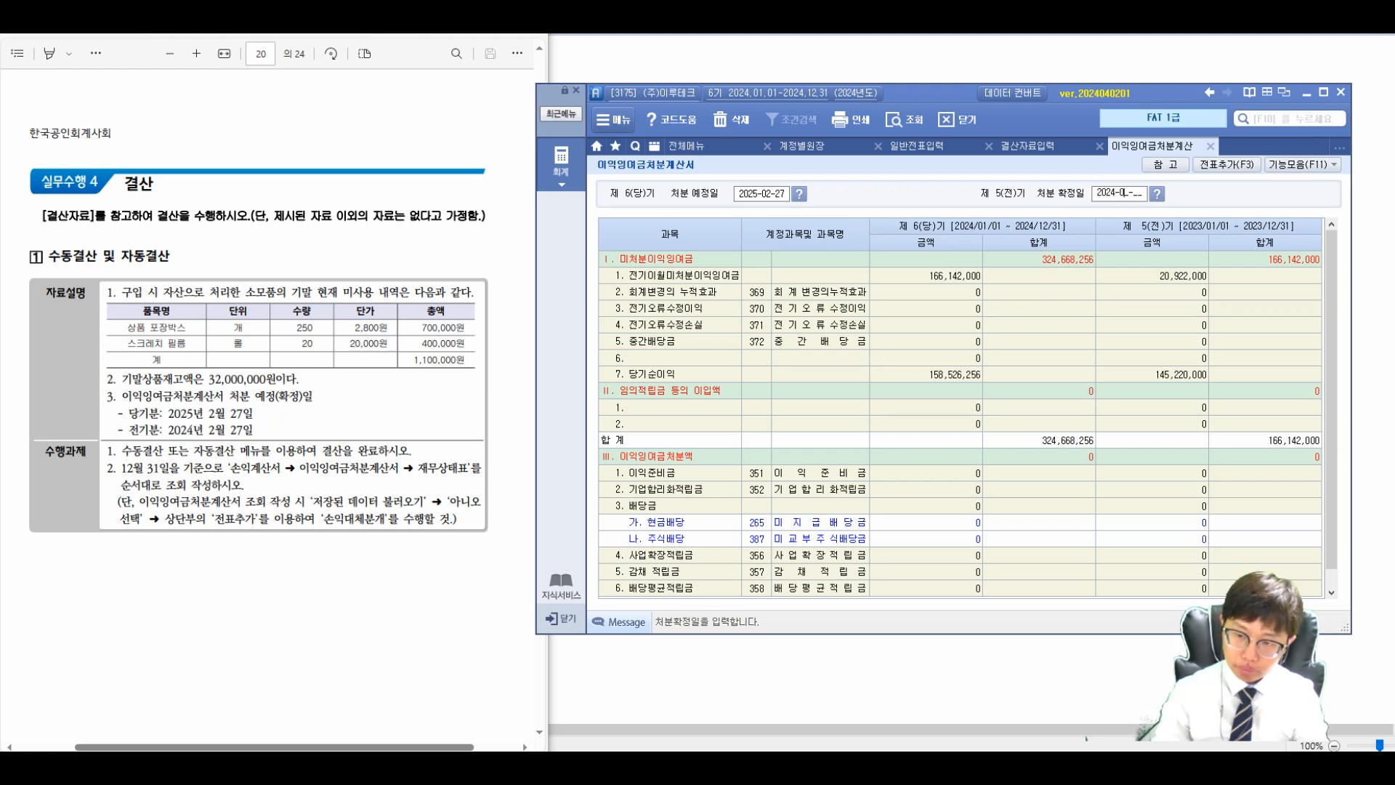
key("Return")
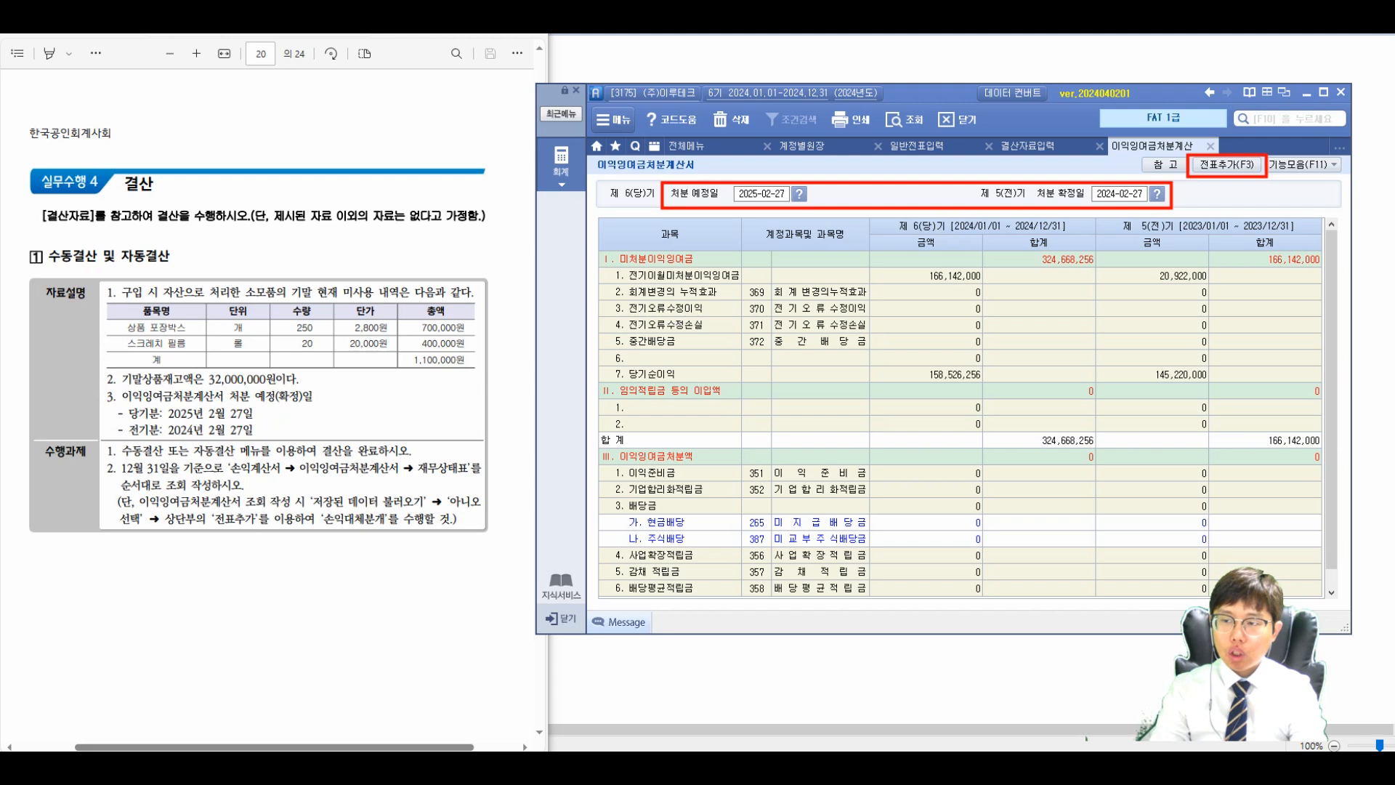
key("F3")
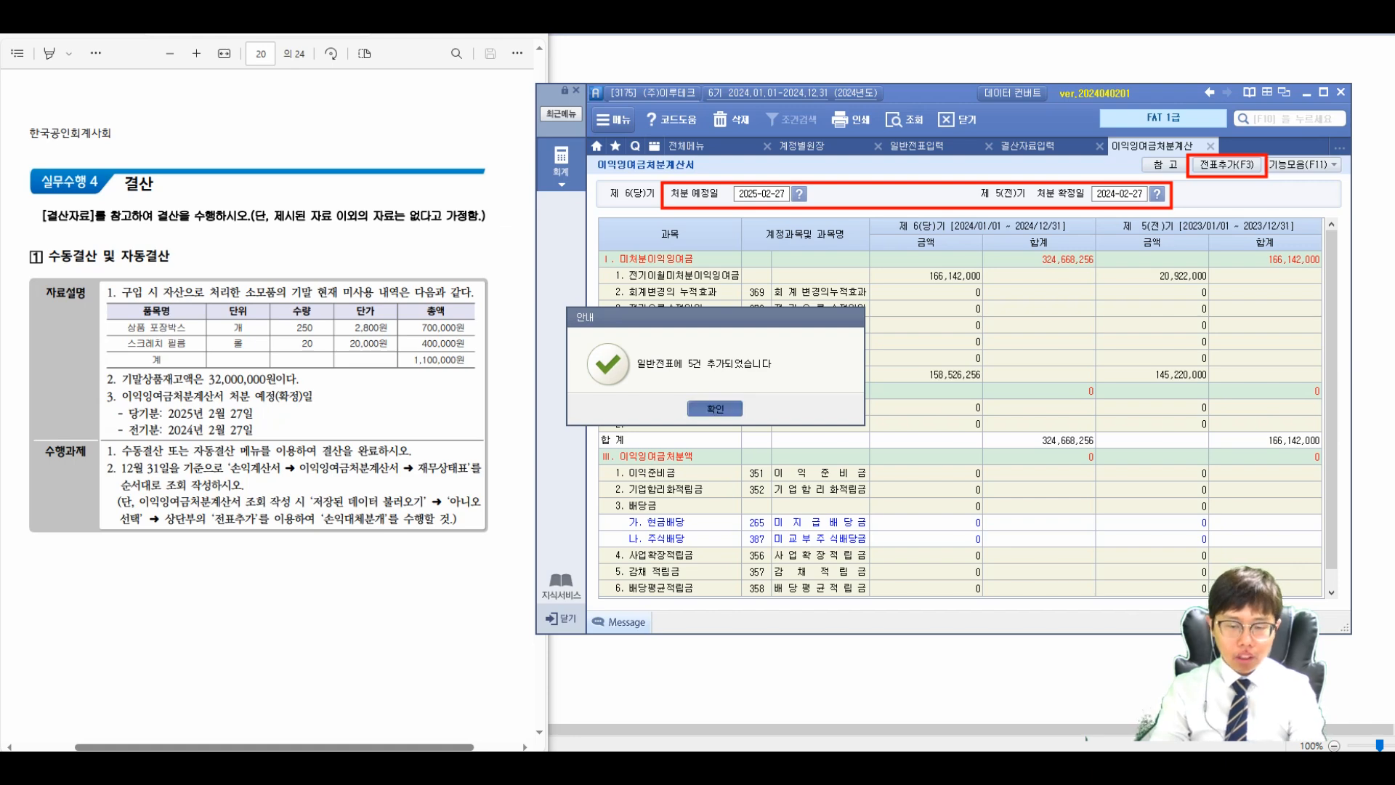
key("Return")
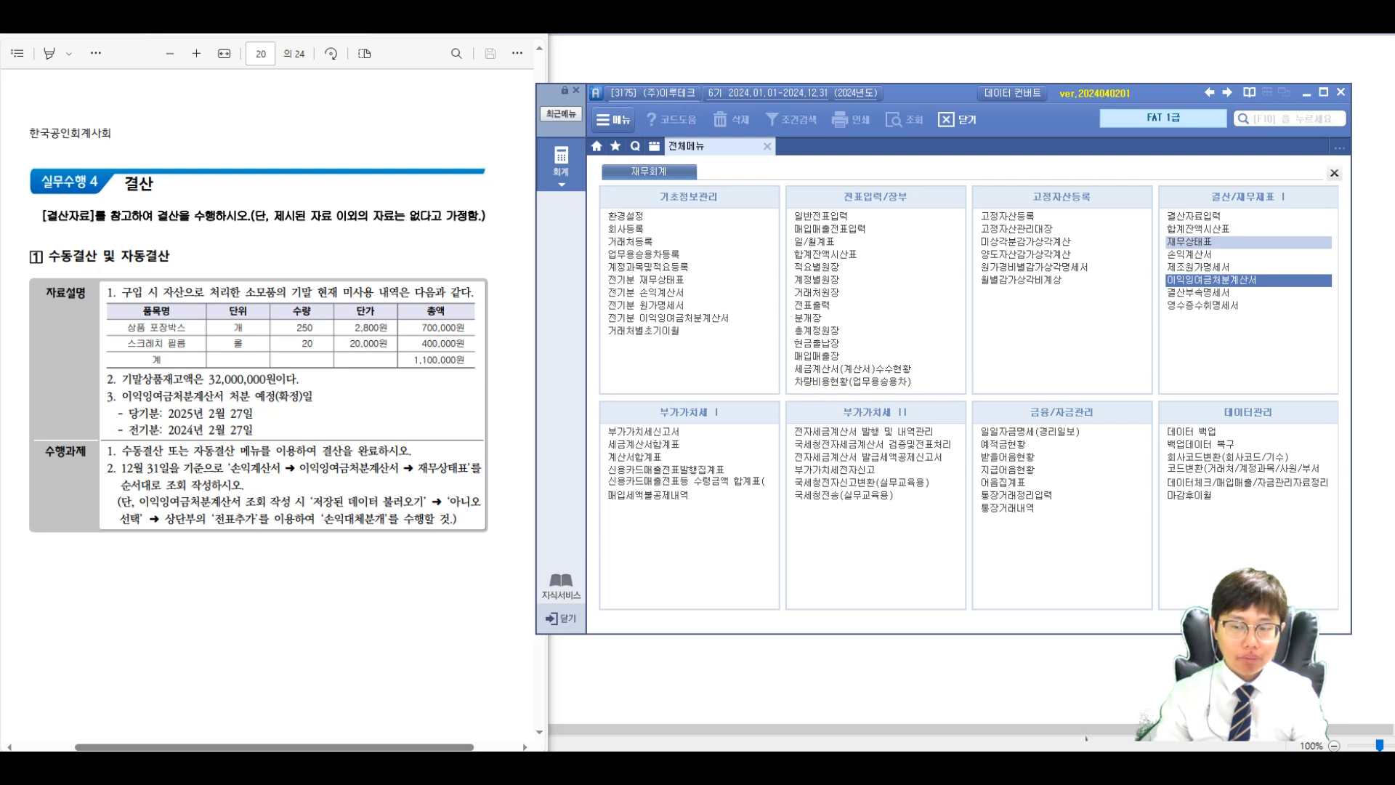
- Query the balance sheet (재무상태표) for December 2024 and review its asset and liability accounts
left_click(1189, 241)
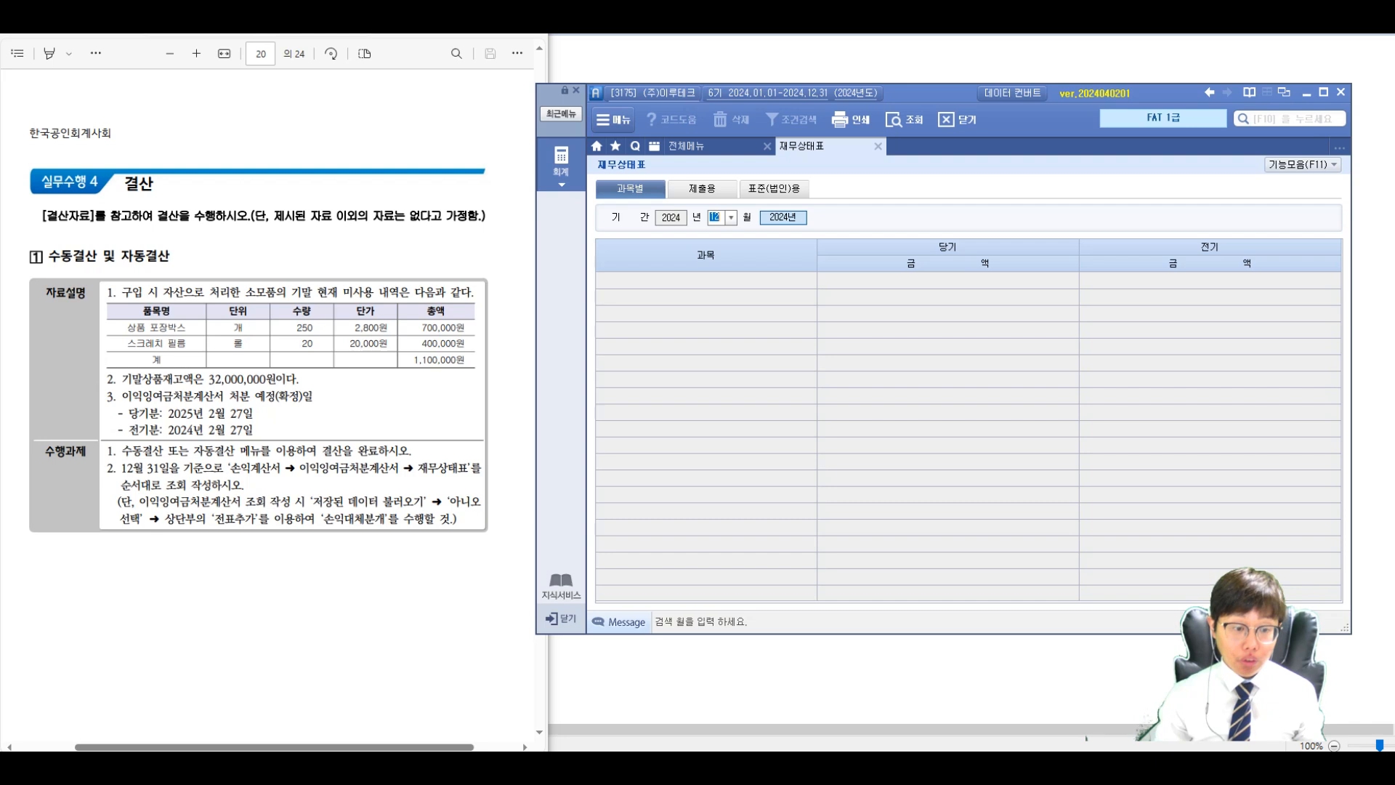
key("Return")
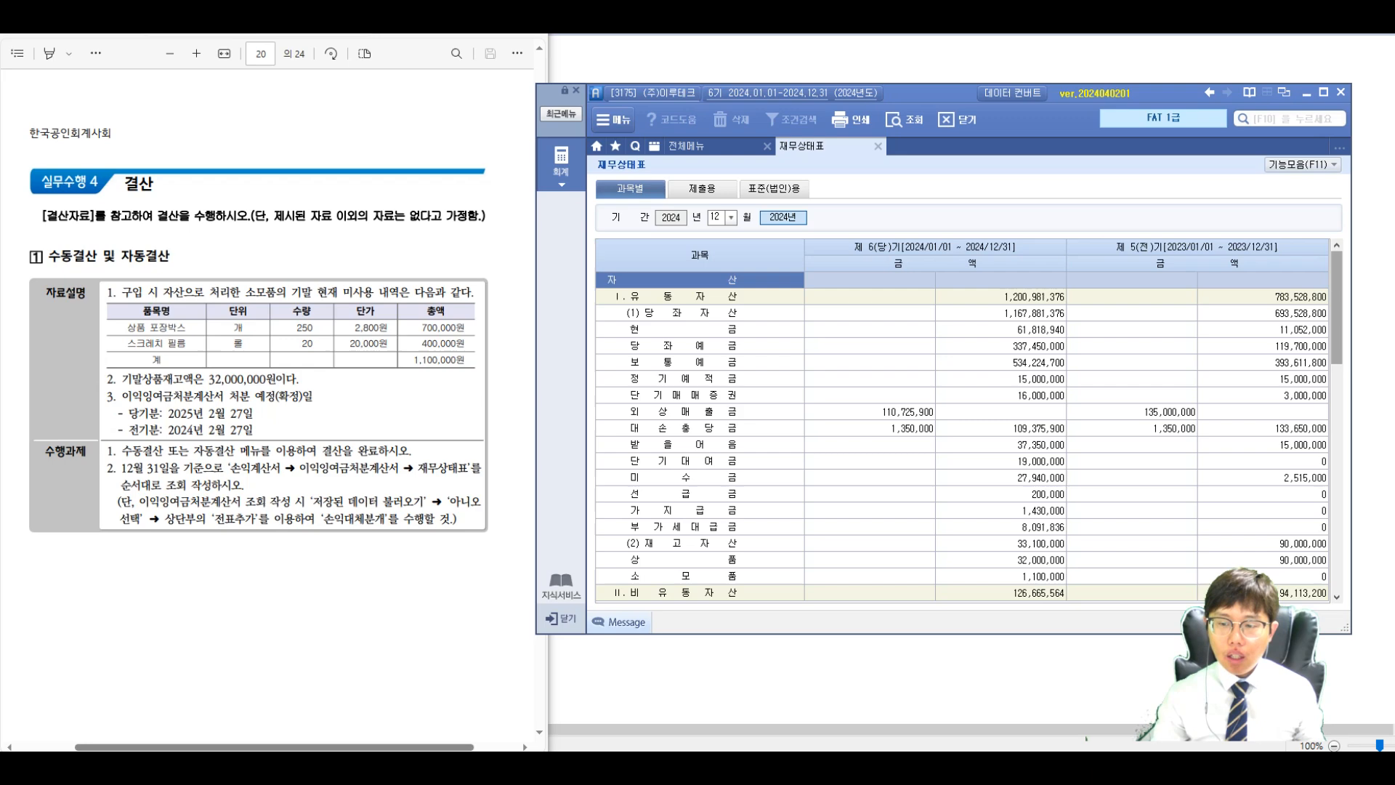
scroll(966, 436, "down", 6)
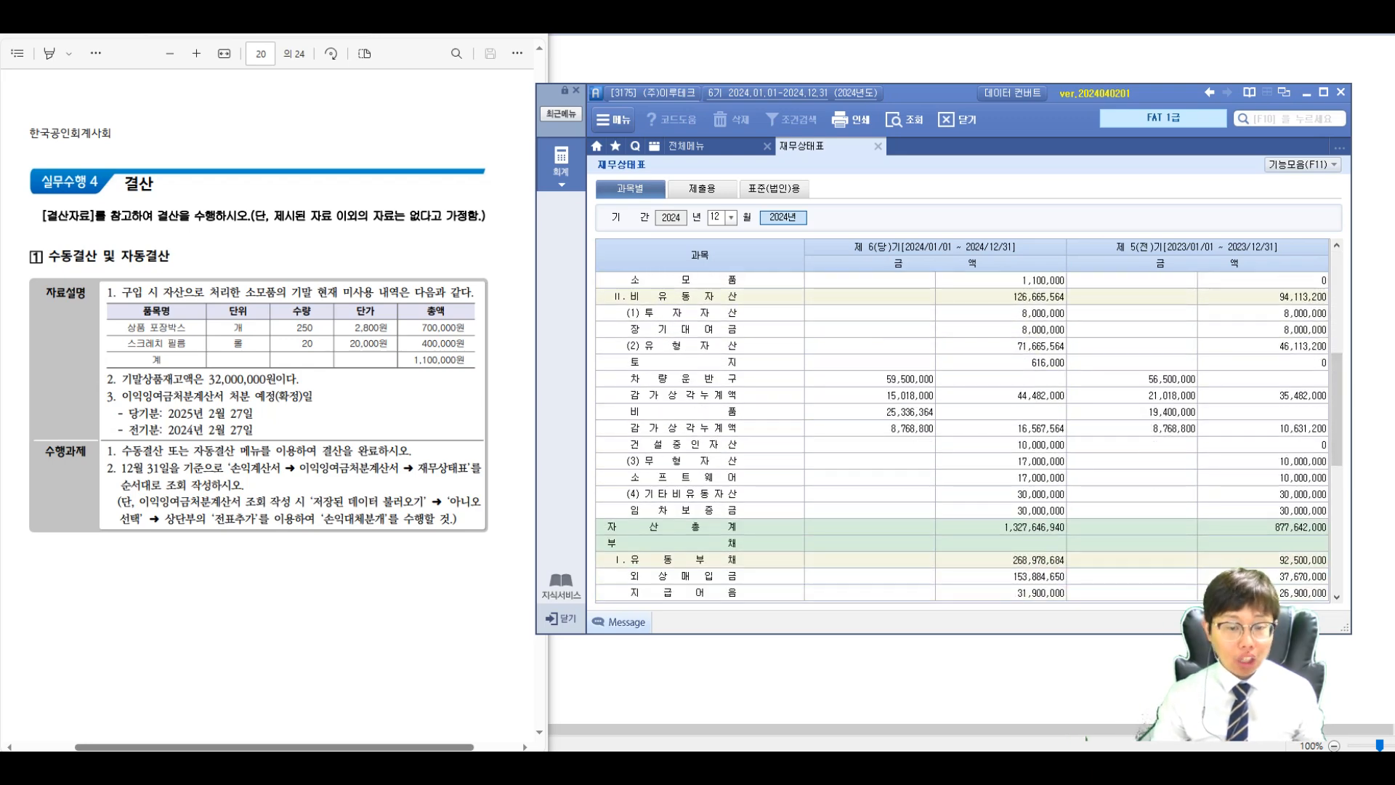
scroll(966, 436, "down", 4)
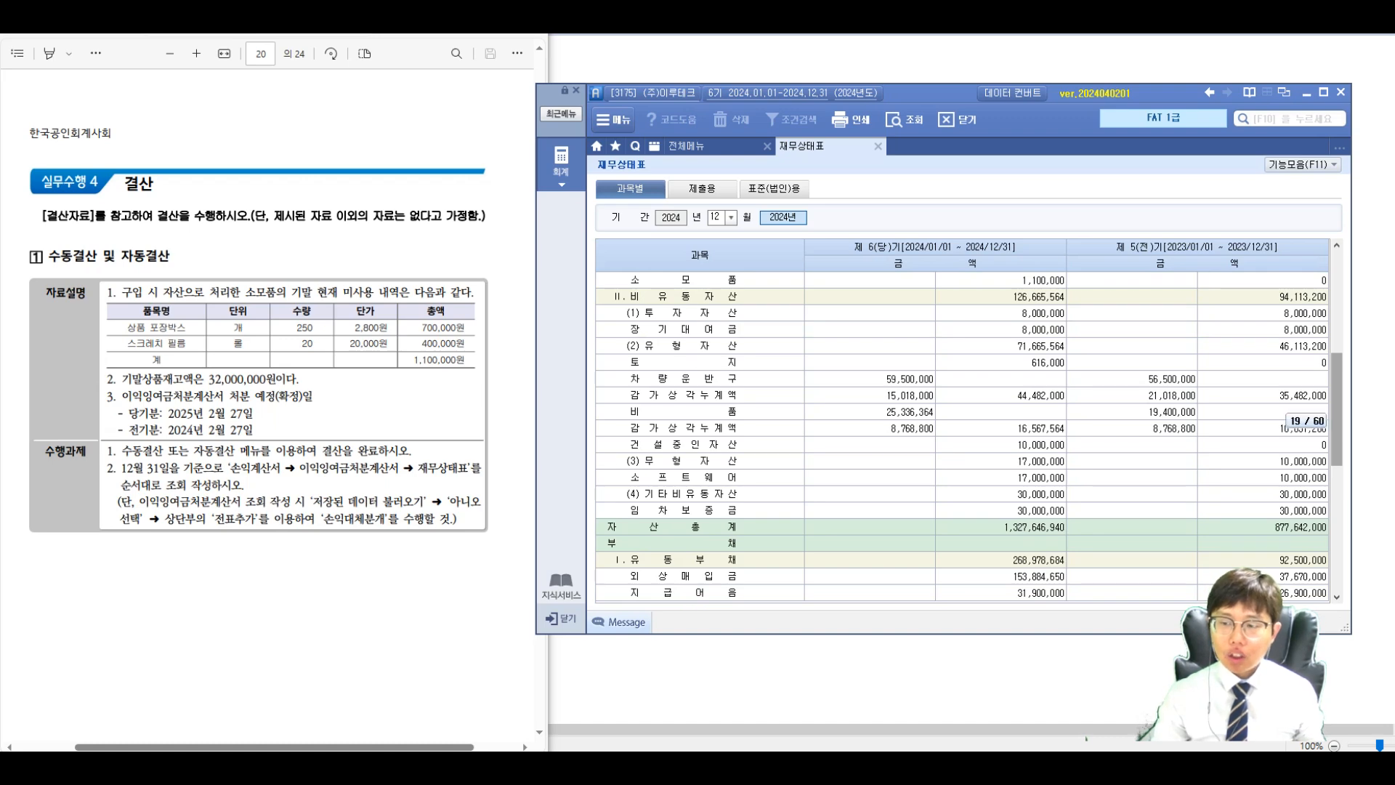